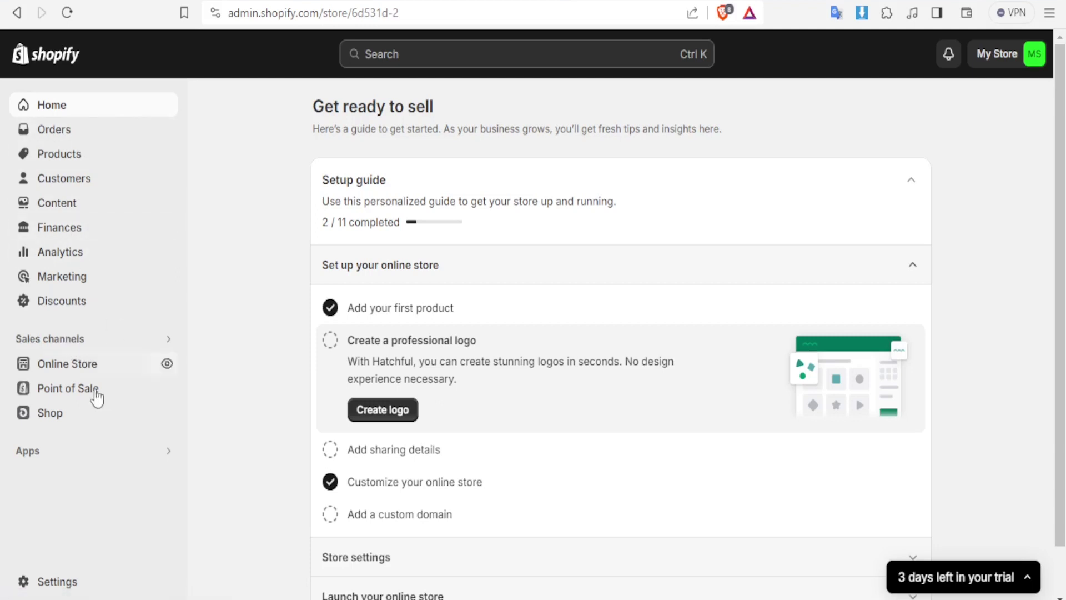
Open Online Store under Sales channels to reach the Themes page with Dawn current.
{"action": "left_click", "coordinate": [66, 364]}
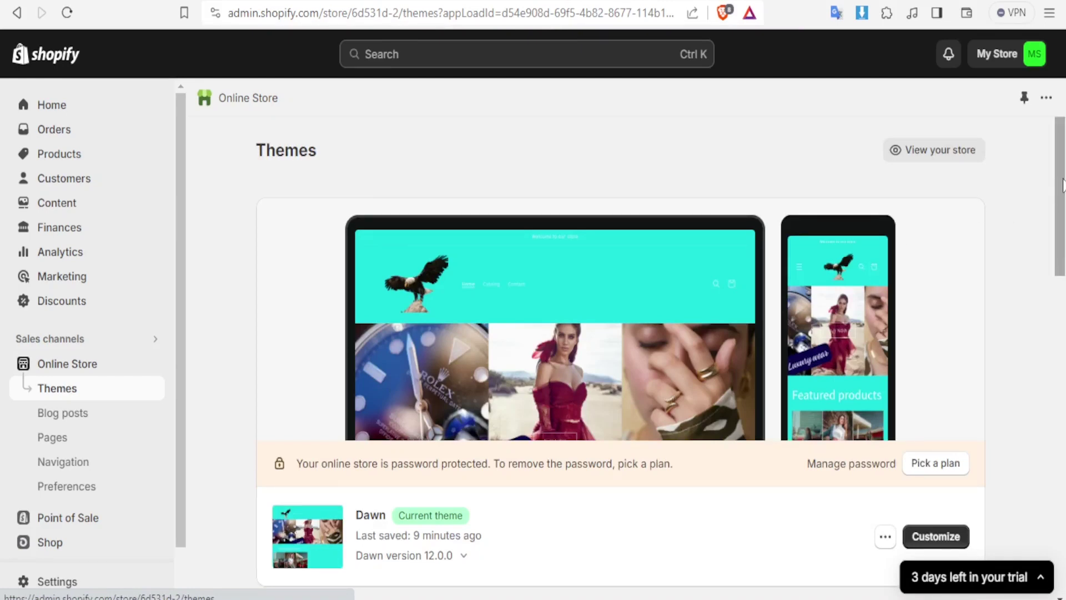
Scroll down to the Copy of Dawn theme, opening and dismissing Dawn's options menu.
{"action": "scroll", "coordinate": [1062, 189], "scroll_direction": "down", "scroll_amount": 2}
{"action": "scroll", "coordinate": [1062, 197], "scroll_direction": "up", "scroll_amount": 1}
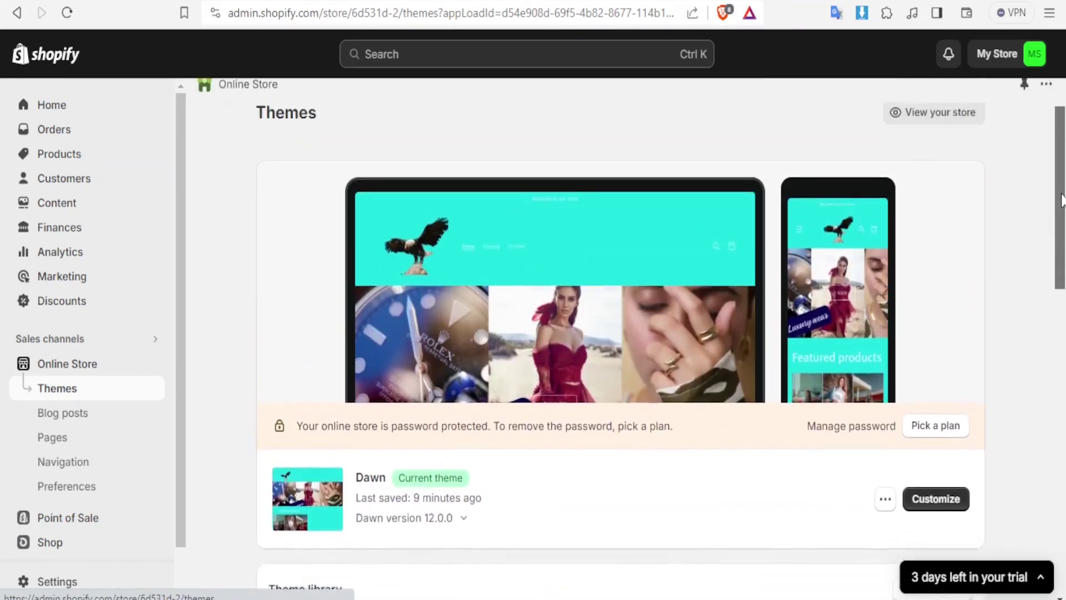
{"action": "scroll", "coordinate": [1062, 200], "scroll_direction": "down", "scroll_amount": 4}
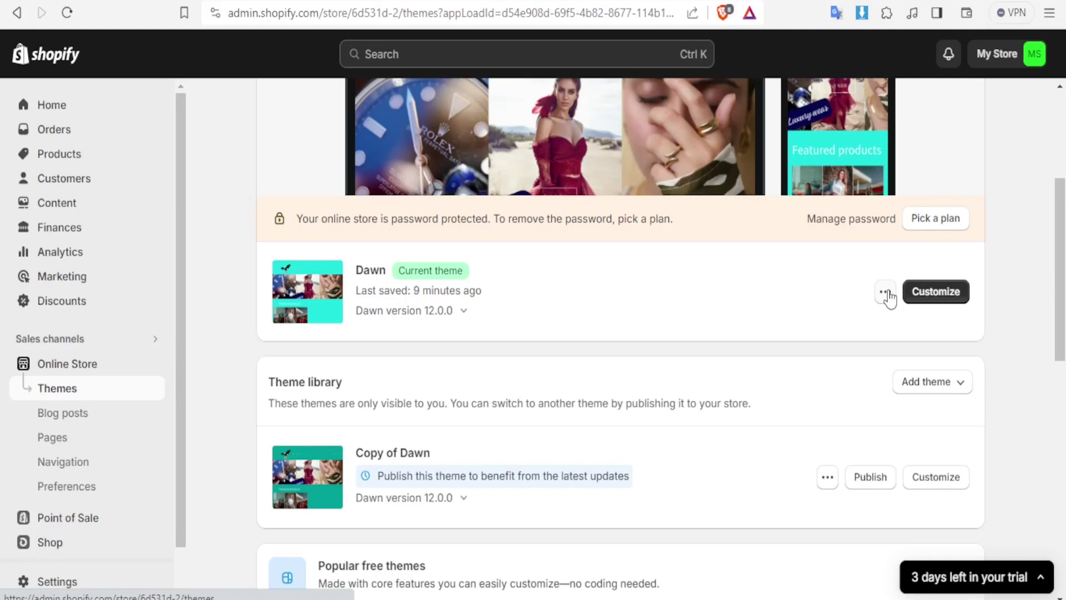
{"action": "left_click", "coordinate": [886, 294]}
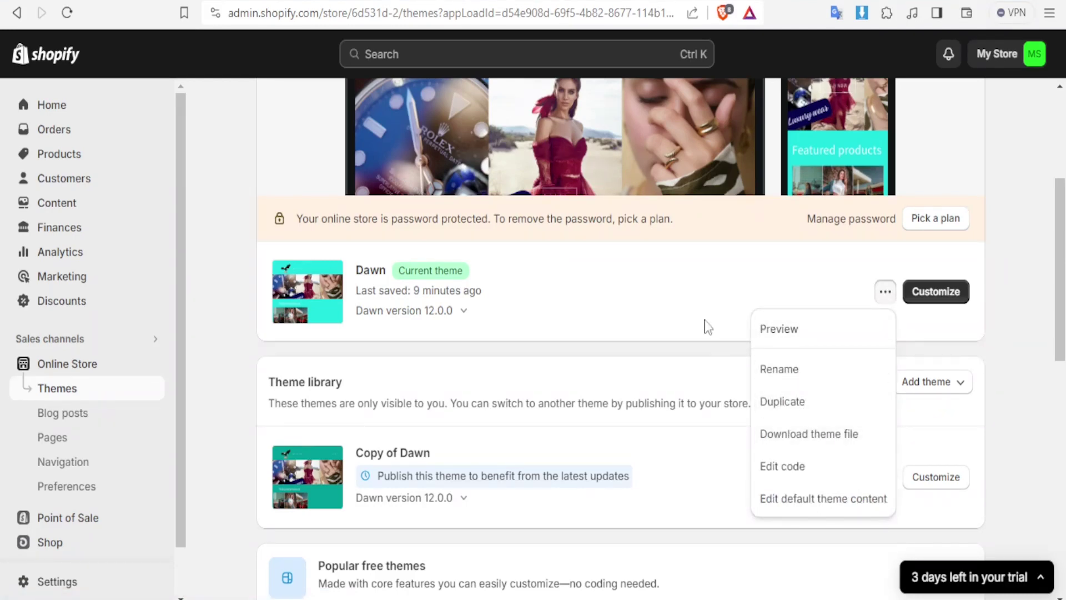
{"action": "left_click", "coordinate": [665, 306]}
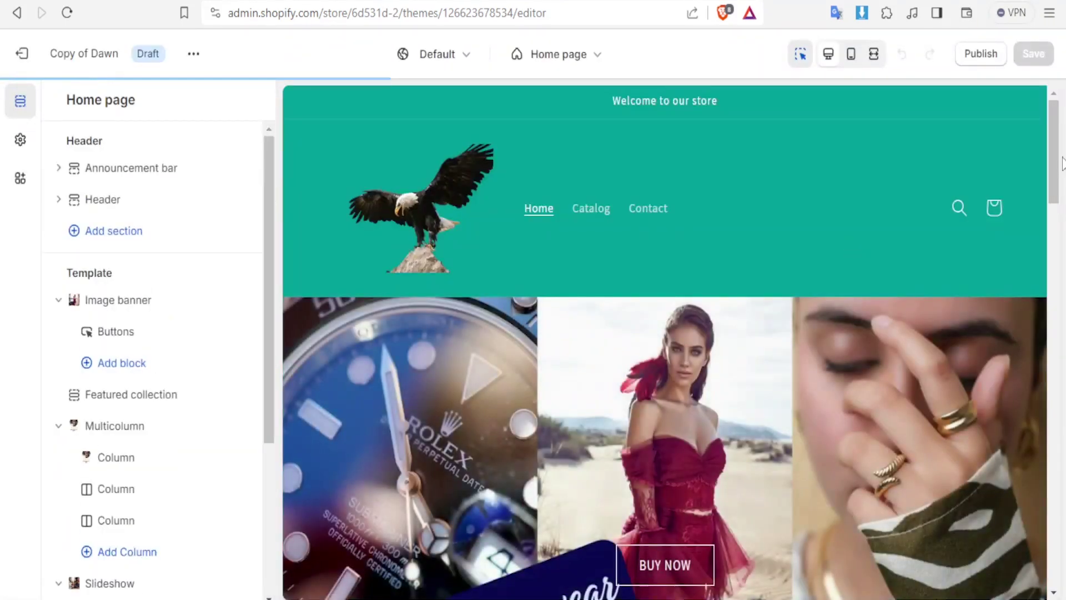
Switch the editor from Home page to Products > Default product, previewing Luxury women Wear.
{"action": "left_click_drag", "start_coordinate": [1052, 166], "coordinate": [1063, 91]}
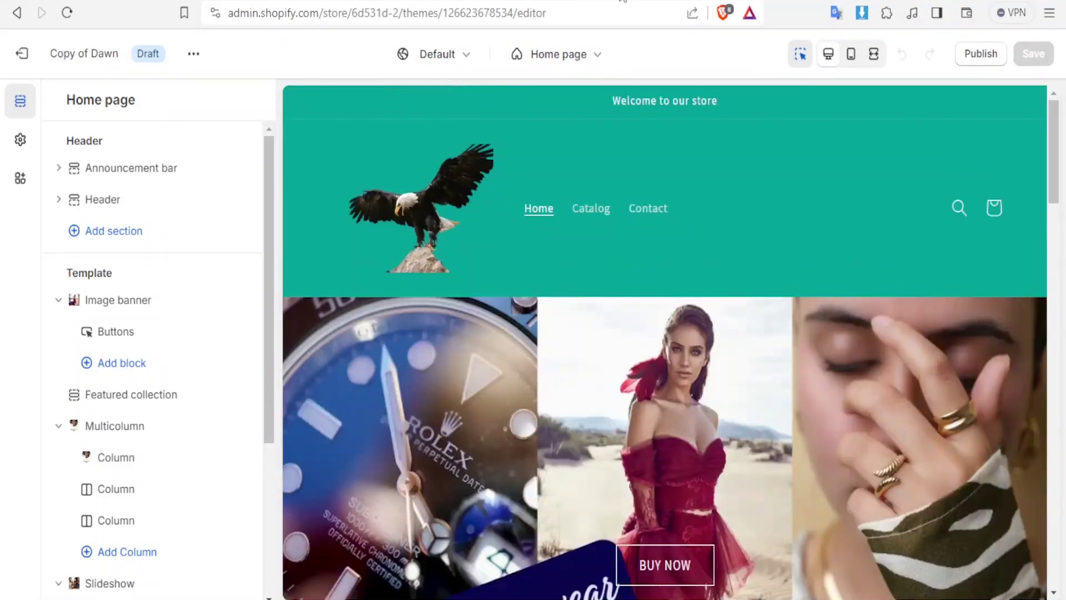
{"action": "left_click", "coordinate": [595, 59]}
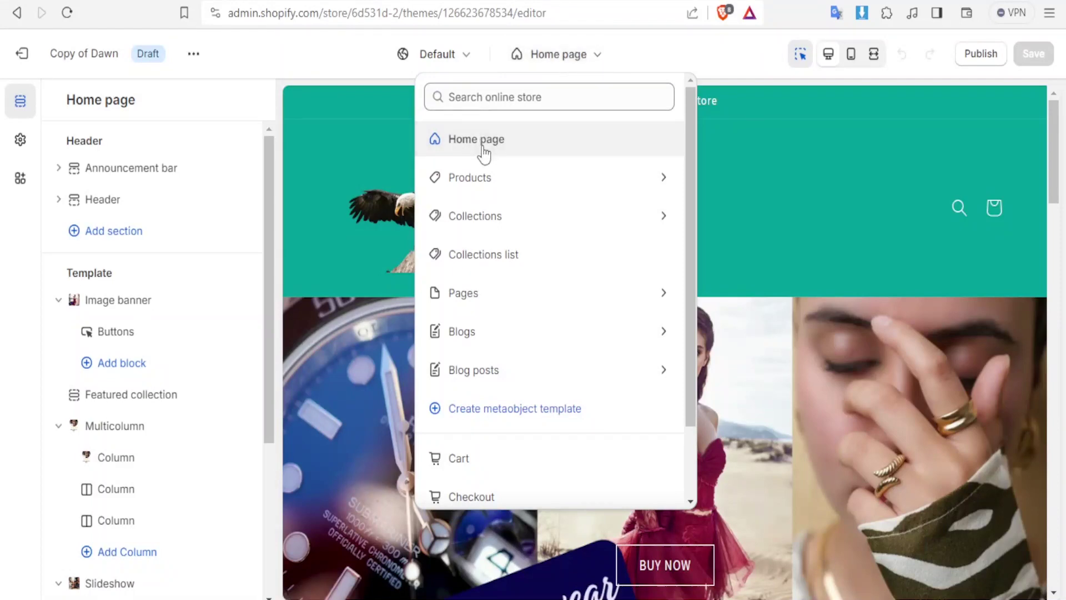
{"action": "left_click", "coordinate": [470, 178]}
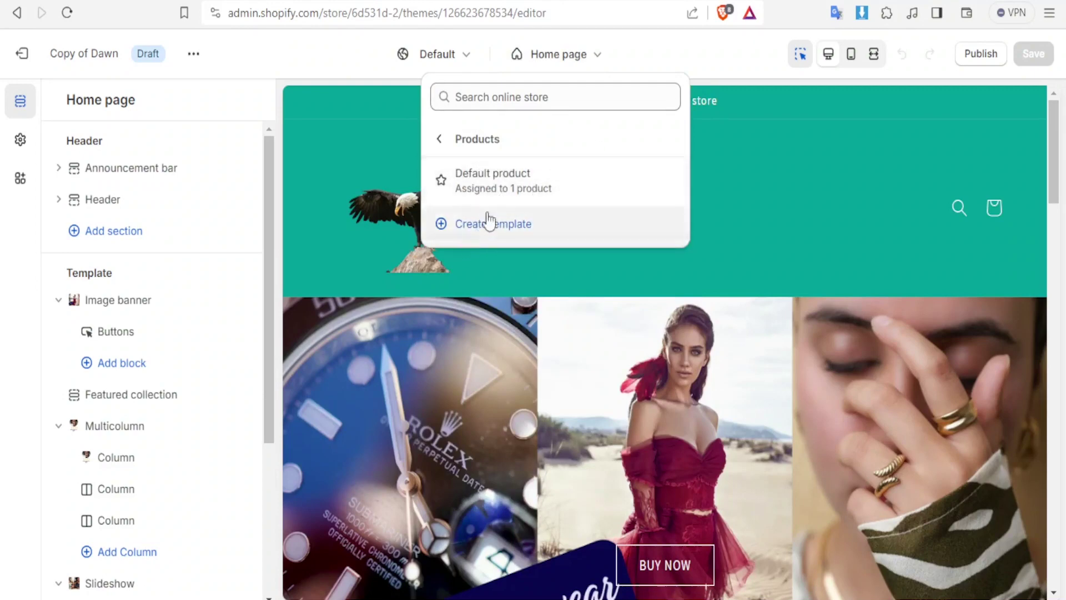
{"action": "left_click", "coordinate": [522, 183]}
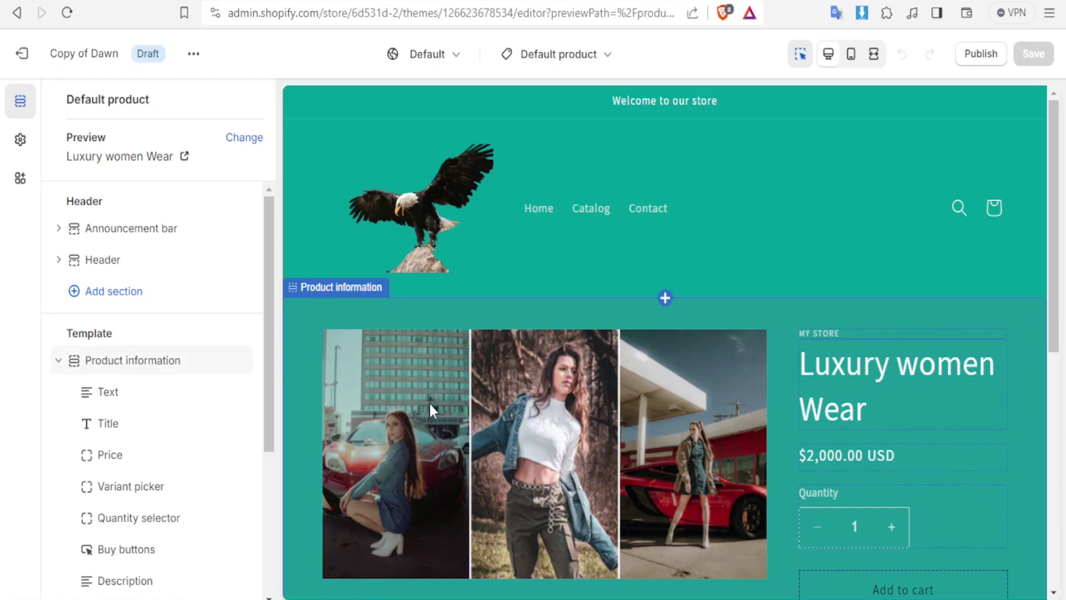
{"action": "scroll", "coordinate": [432, 409], "scroll_direction": "down", "scroll_amount": 3}
{"action": "scroll", "coordinate": [432, 407], "scroll_direction": "up", "scroll_amount": 1}
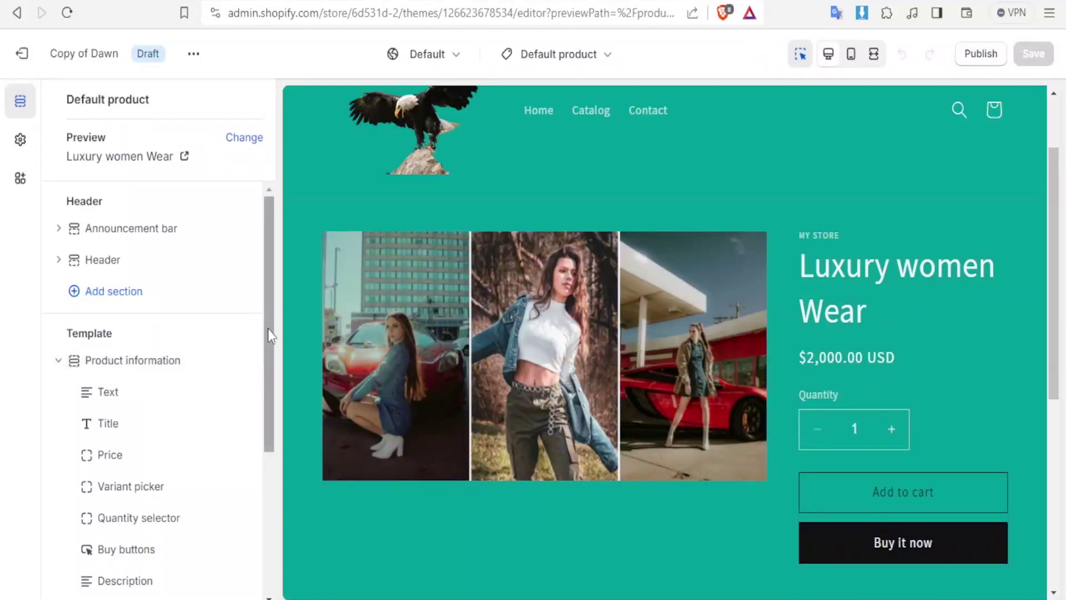
{"action": "left_click_drag", "start_coordinate": [269, 335], "coordinate": [269, 469]}
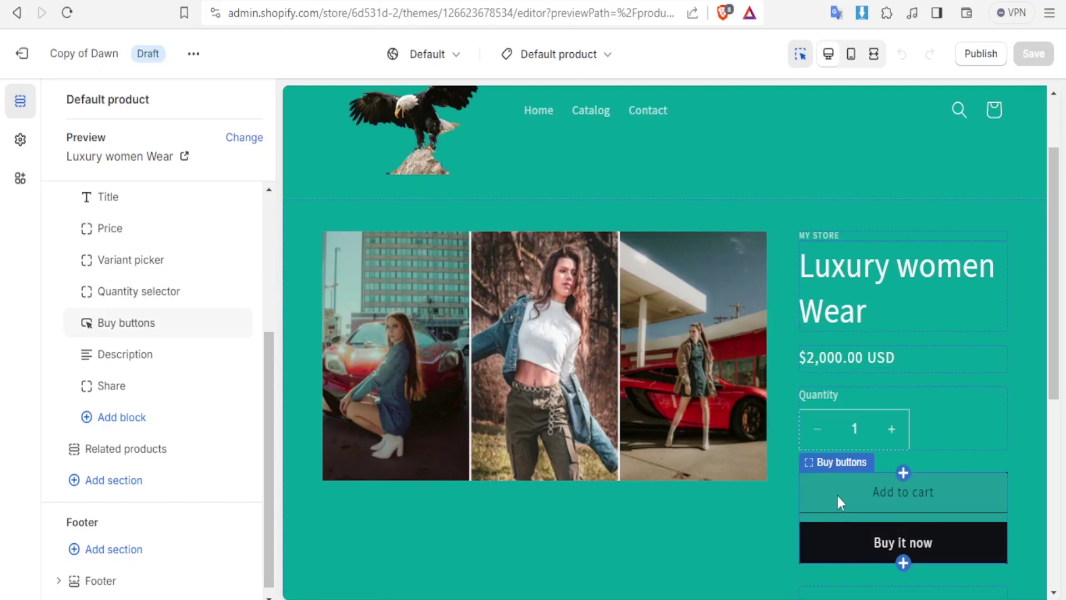
Add a Custom Liquid block under Product information and focus its Liquid code field.
{"action": "left_click", "coordinate": [112, 423]}
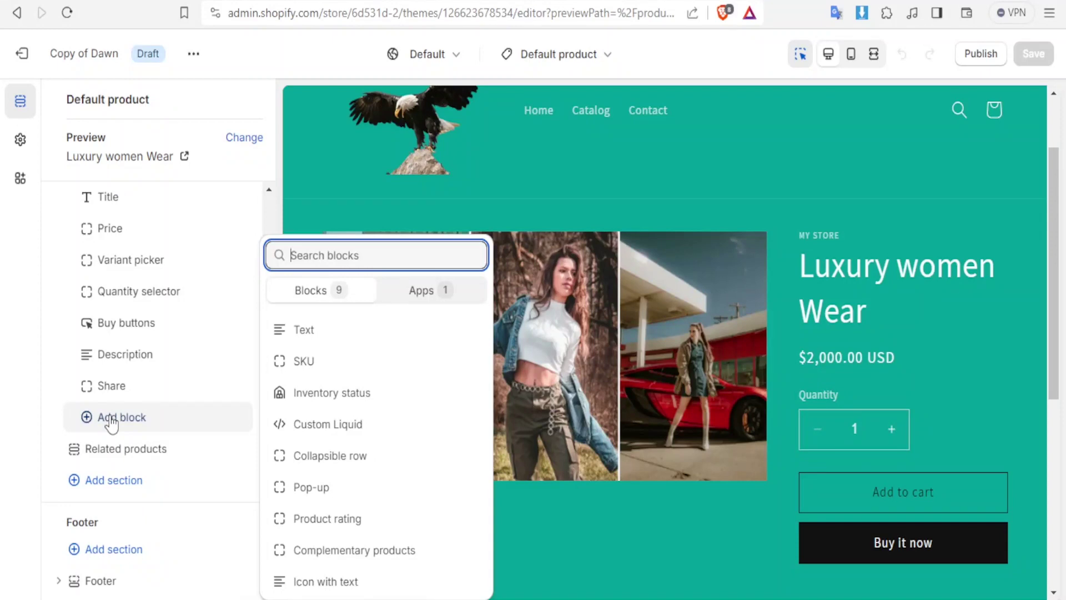
{"action": "left_click", "coordinate": [319, 432]}
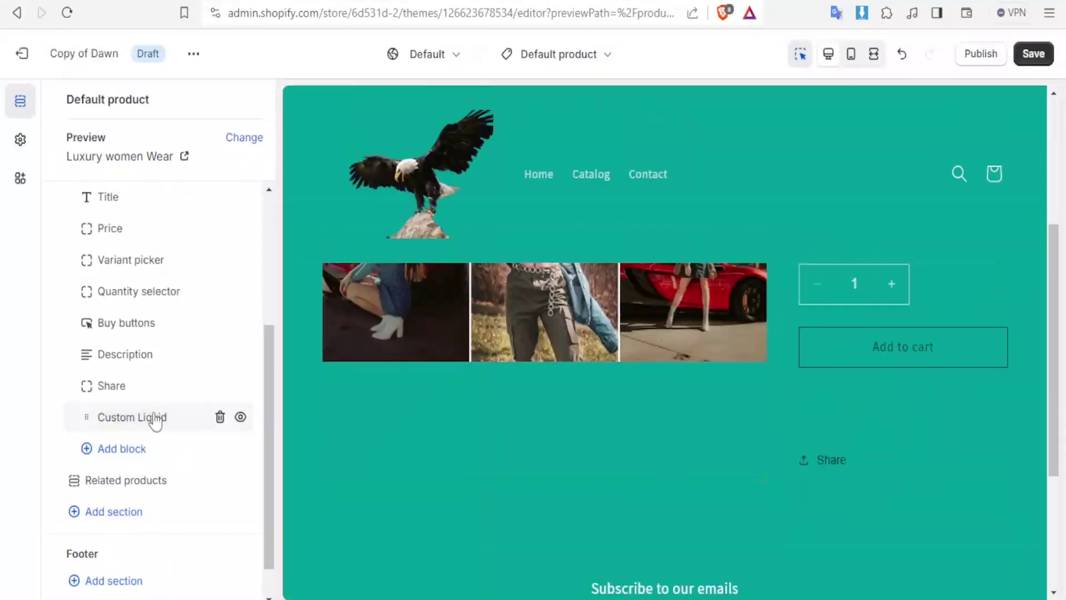
{"action": "left_click", "coordinate": [153, 419]}
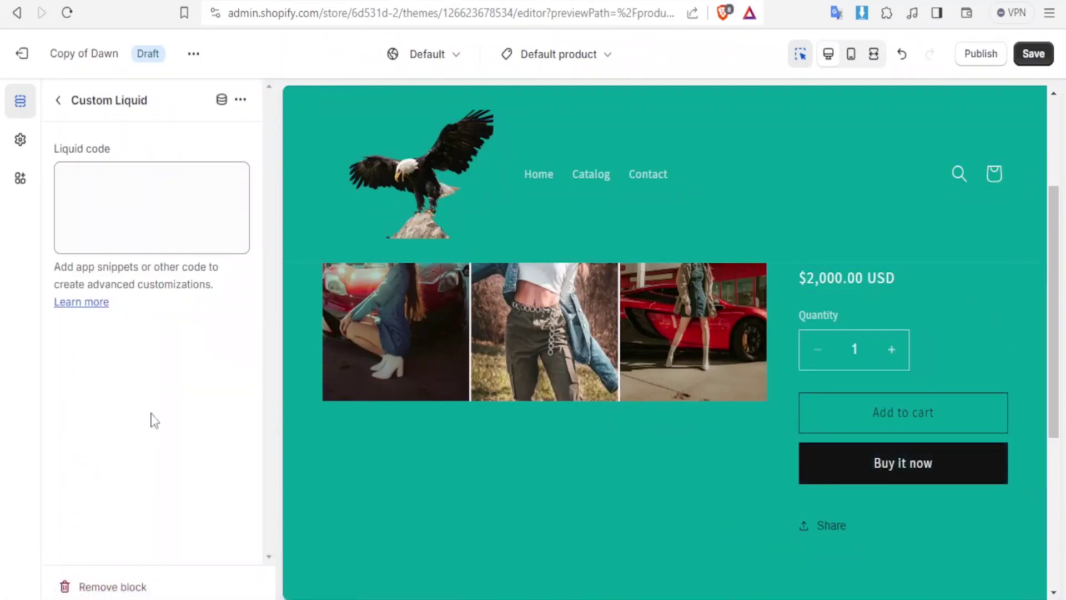
{"action": "left_click", "coordinate": [108, 199]}
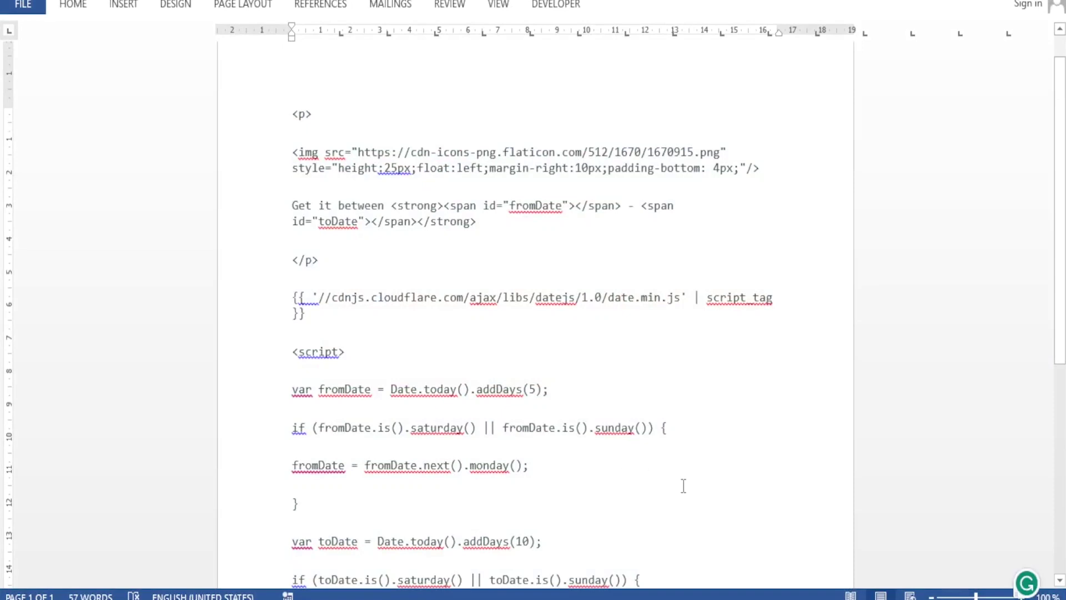
{"action": "left_click_drag", "start_coordinate": [1061, 286], "coordinate": [1057, 320]}
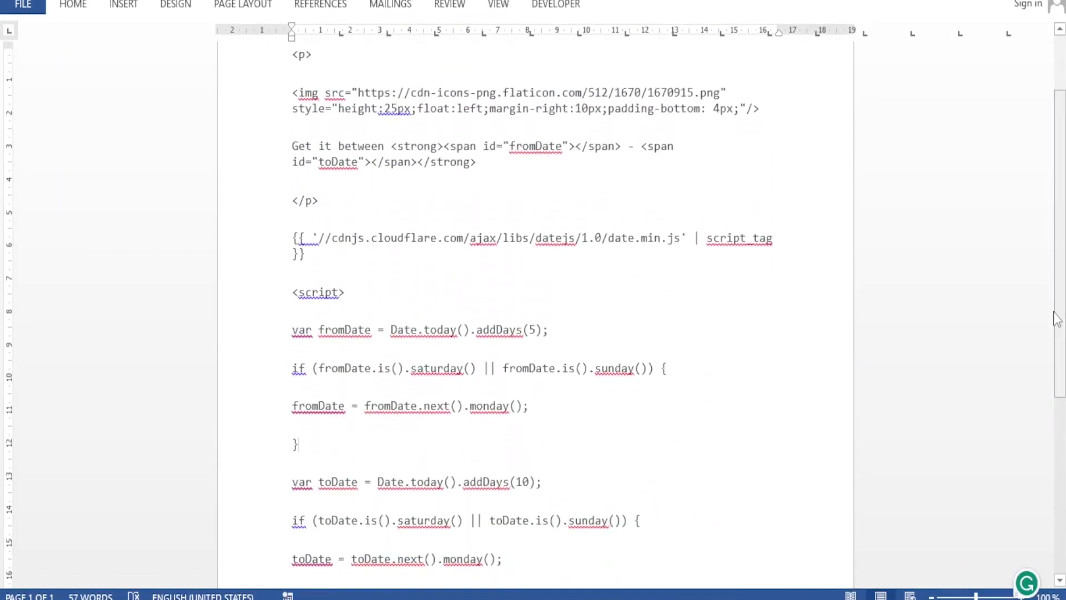
Paste the delivery-date script from Word into the Liquid code field, clearing and re-pasting it.
{"action": "key", "text": "ctrl+a"}
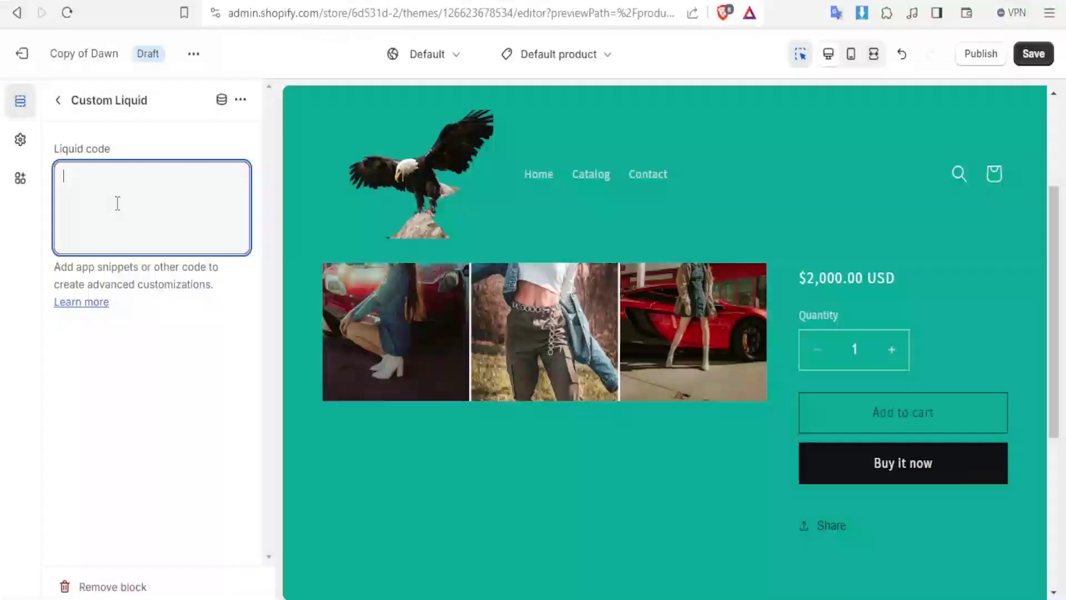
{"action": "key", "text": "ctrl+v"}
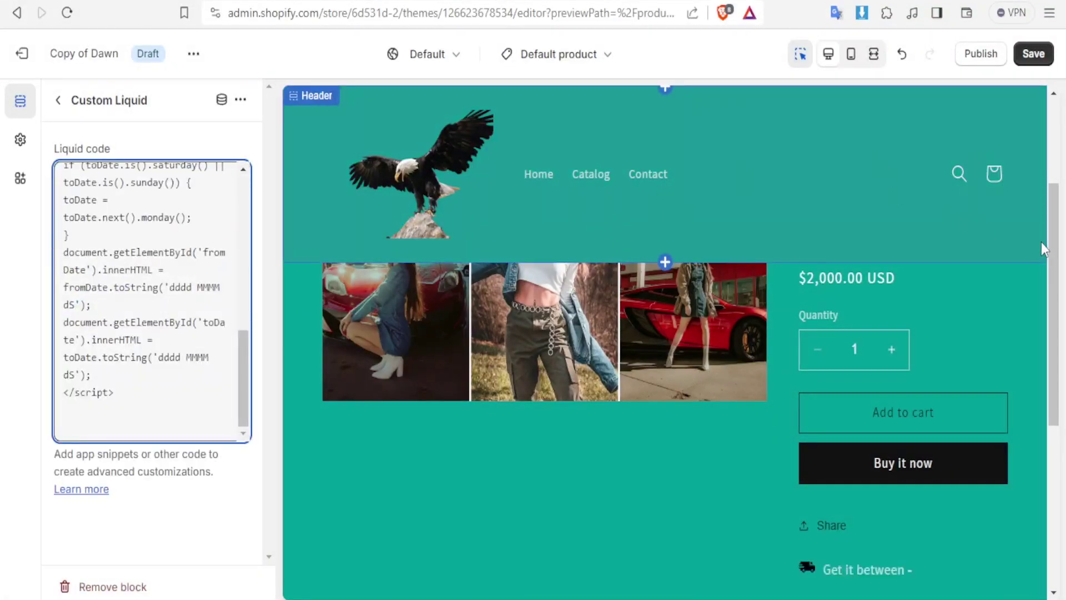
{"action": "scroll", "coordinate": [882, 421], "scroll_direction": "down", "scroll_amount": 3}
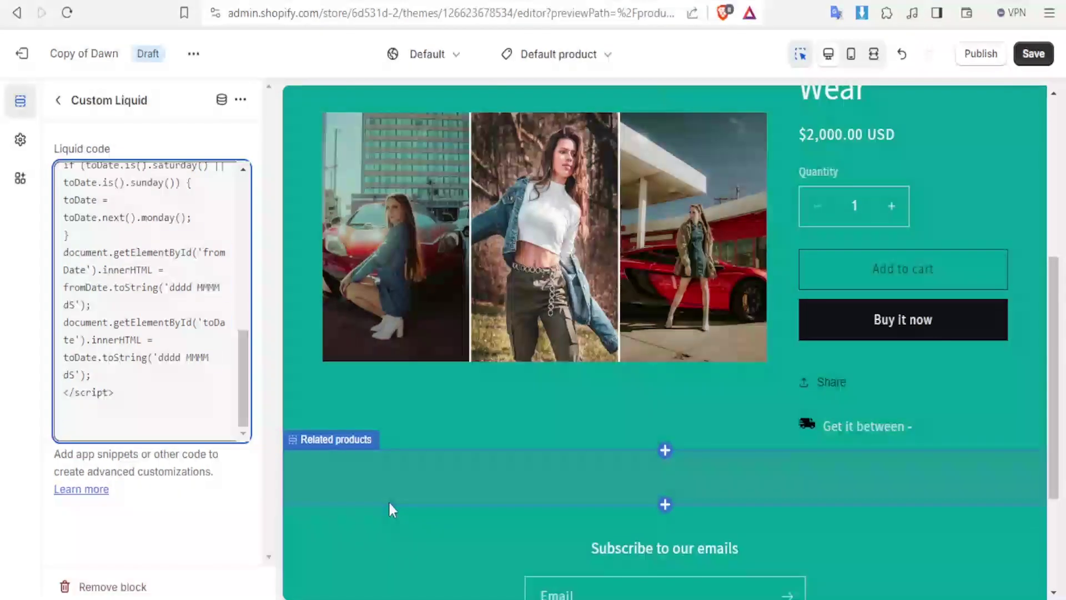
{"action": "key", "text": "ctrl+a"}
{"action": "key", "text": "BackSpace"}
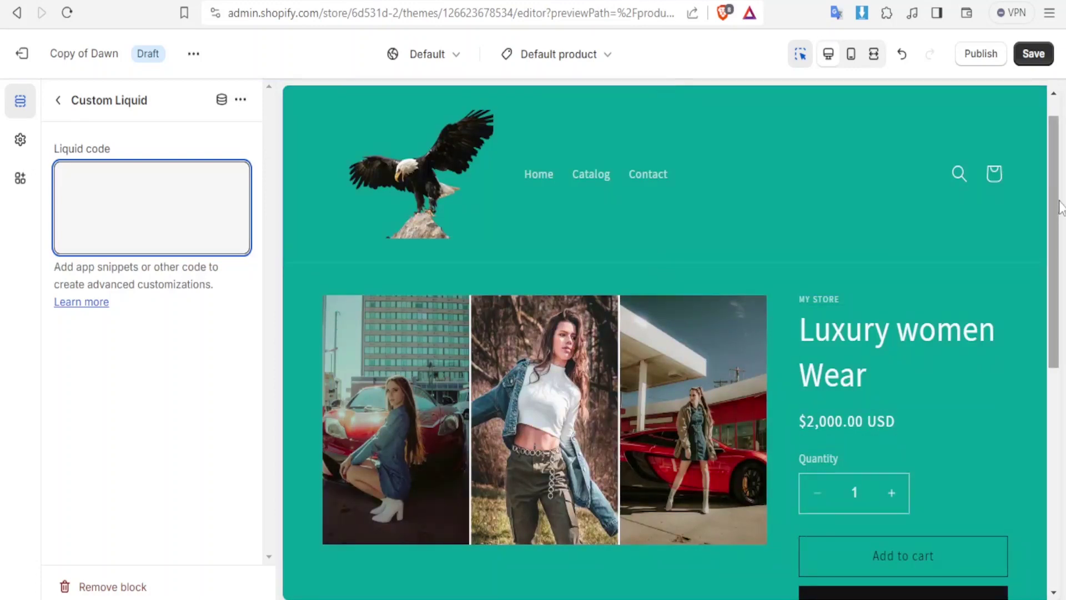
{"action": "left_click_drag", "start_coordinate": [1058, 209], "coordinate": [1054, 298]}
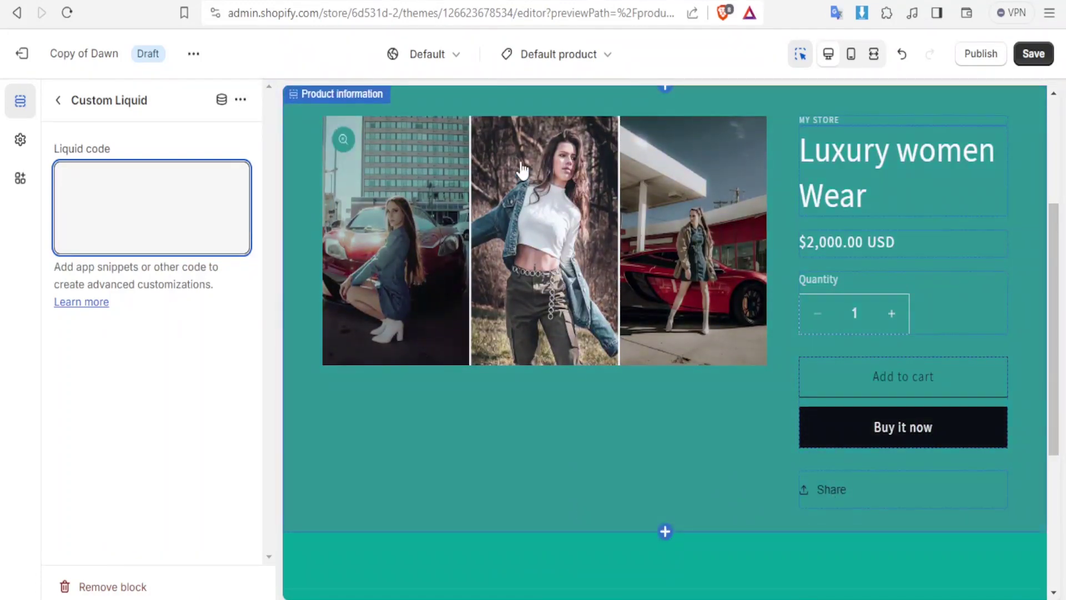
{"action": "key", "text": "ctrl+v"}
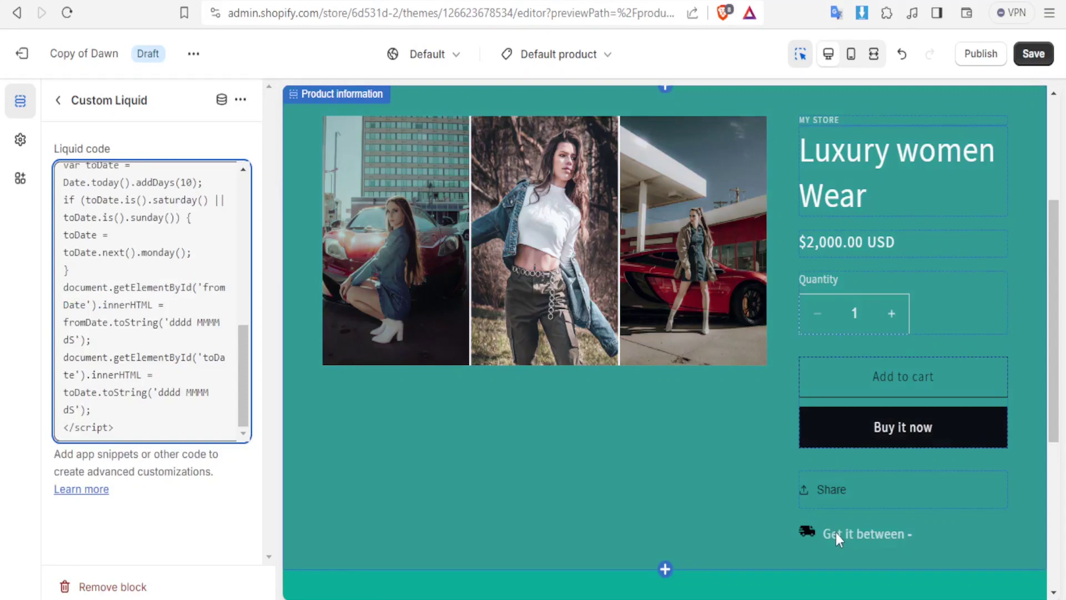
Save the theme and check the line reads Thursday February 1st - Tuesday February 6th.
{"action": "left_click", "coordinate": [1046, 66]}
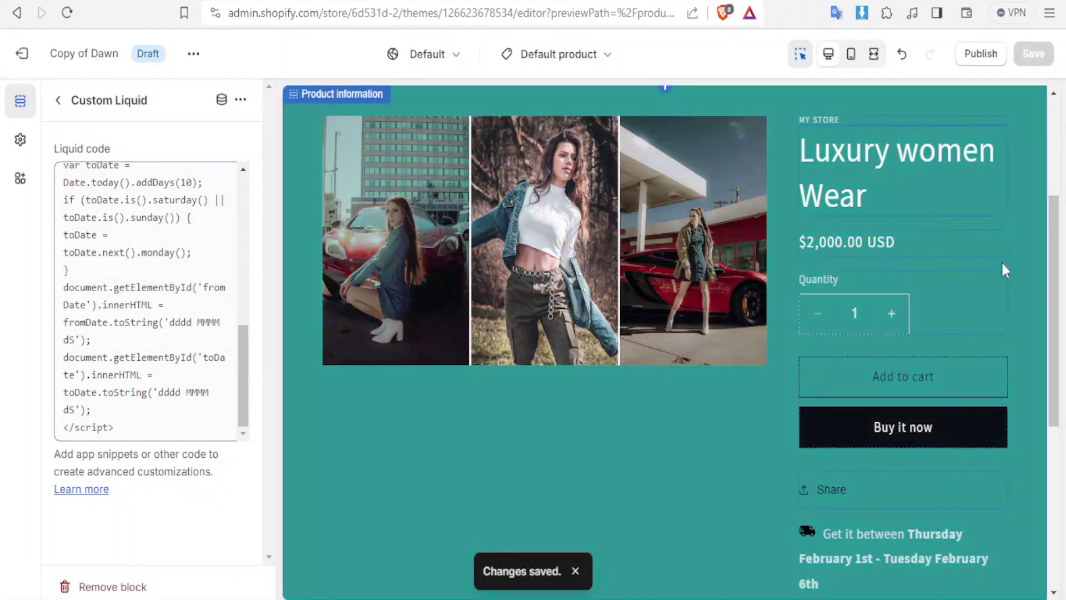
{"action": "scroll", "coordinate": [848, 439], "scroll_direction": "down", "scroll_amount": 2}
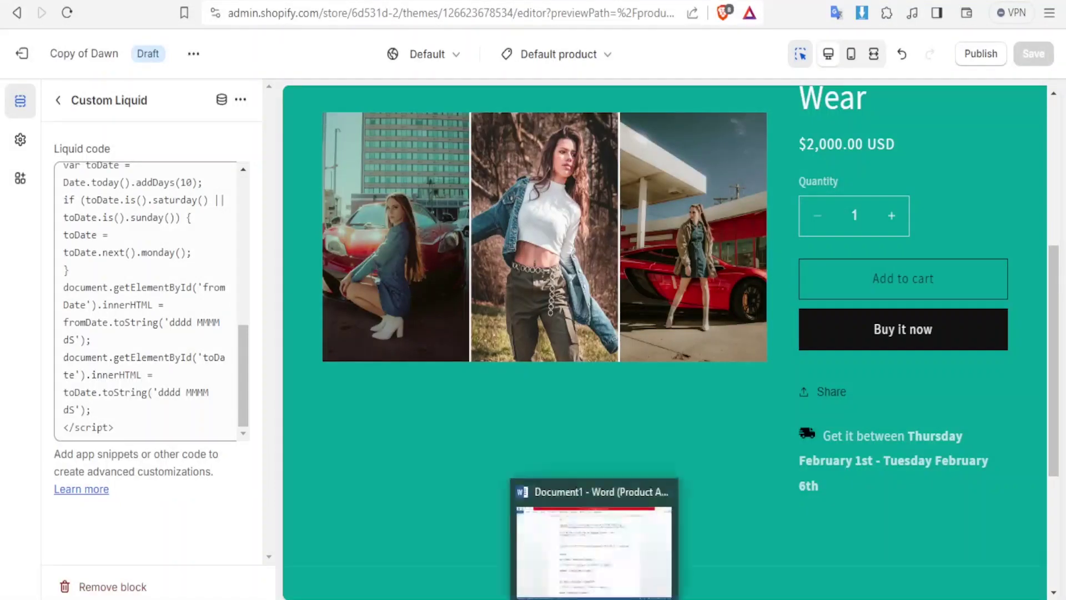
{"action": "left_click", "coordinate": [611, 505]}
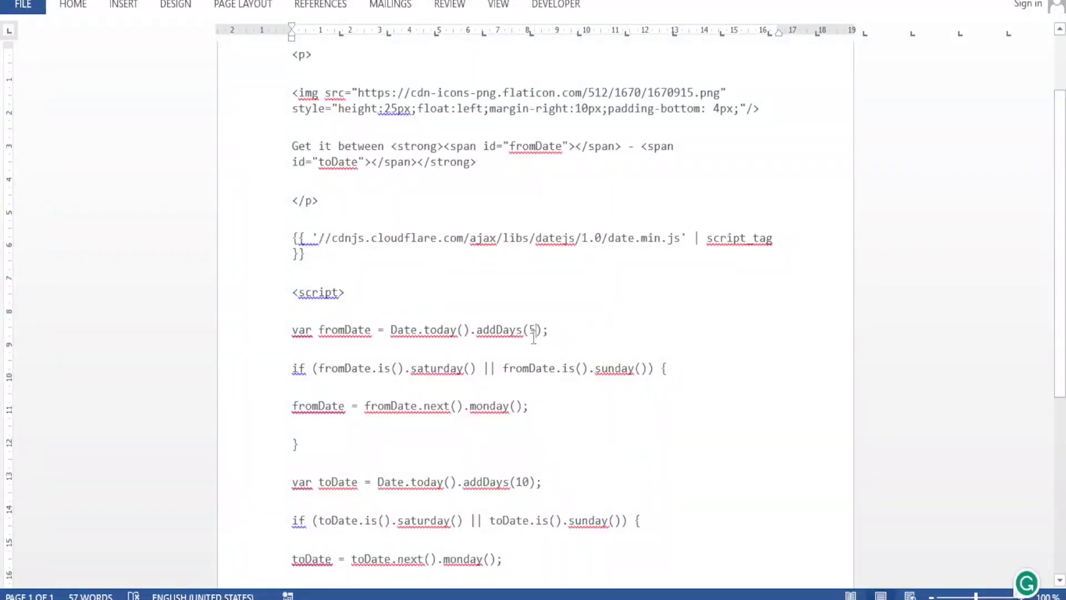
Change addDays(5) to addDays(7) in the Word code document.
{"action": "double_click", "coordinate": [534, 329]}
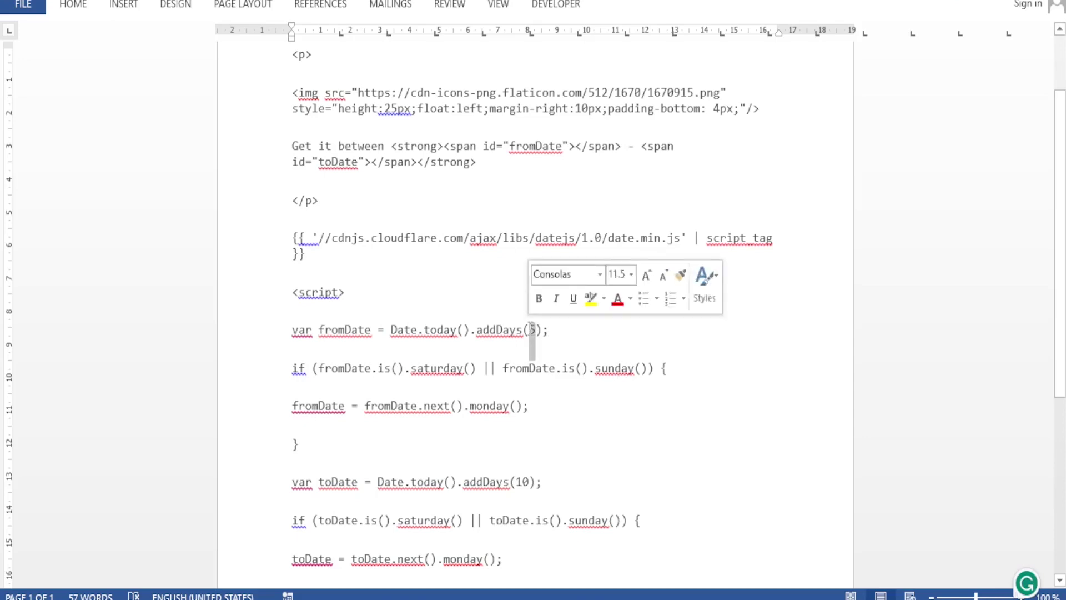
{"action": "key", "text": "BackSpace"}
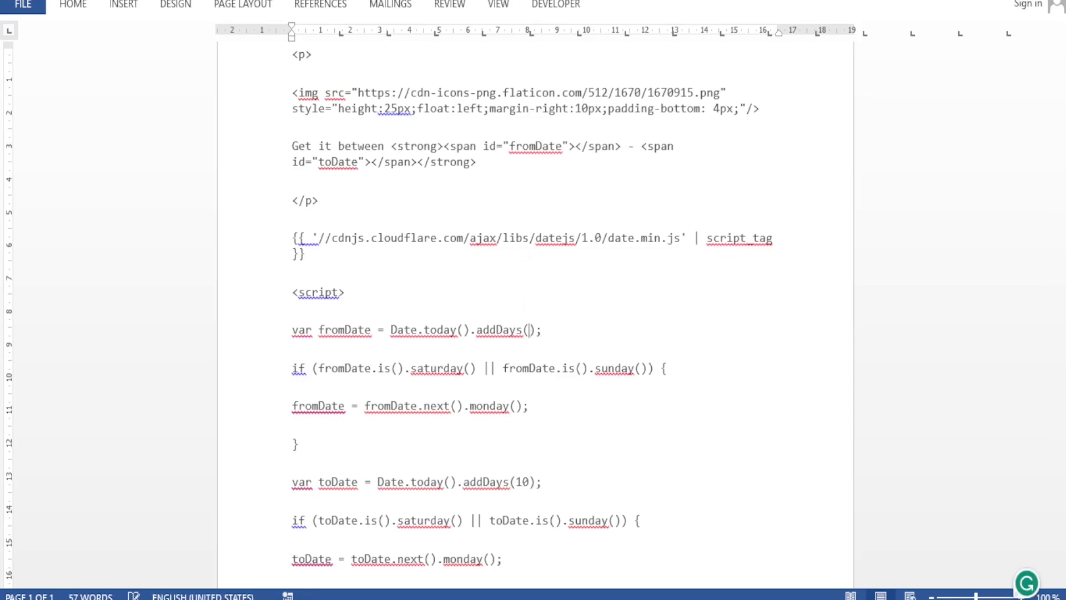
{"action": "type", "text": "7"}
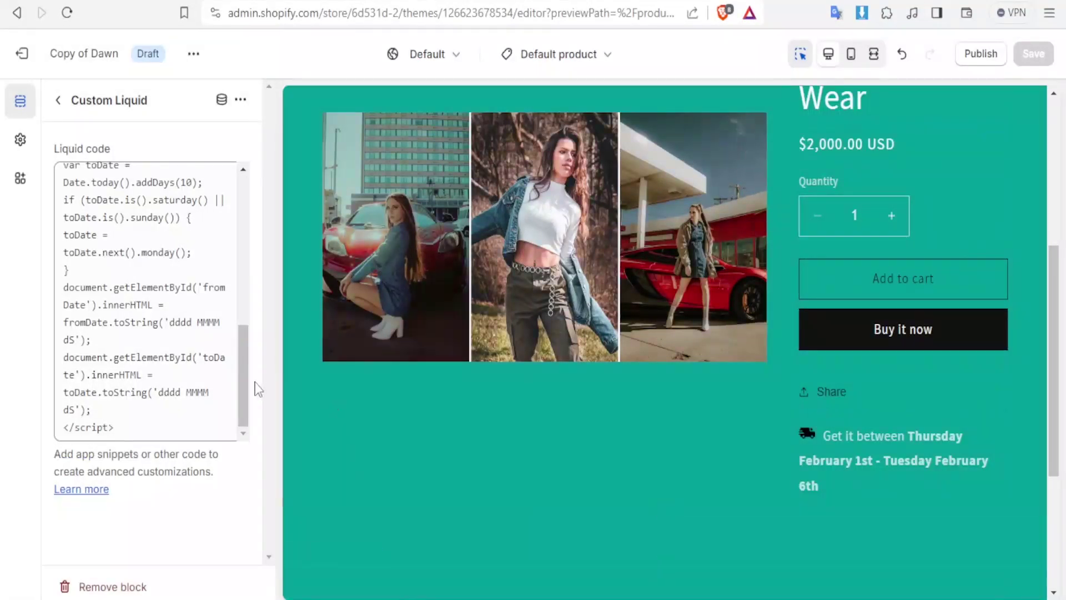
Save the script with addDays(9) and addDays(12), confirming Monday February 5th - Thursday February 8th.
{"action": "left_click_drag", "start_coordinate": [241, 376], "coordinate": [242, 298]}
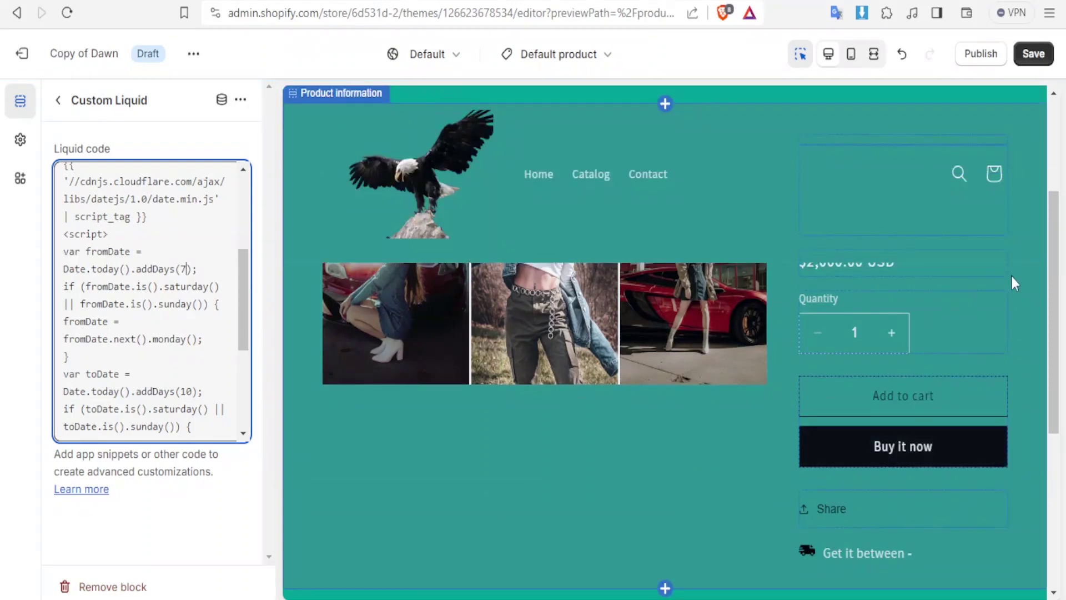
{"action": "left_click", "coordinate": [1034, 65]}
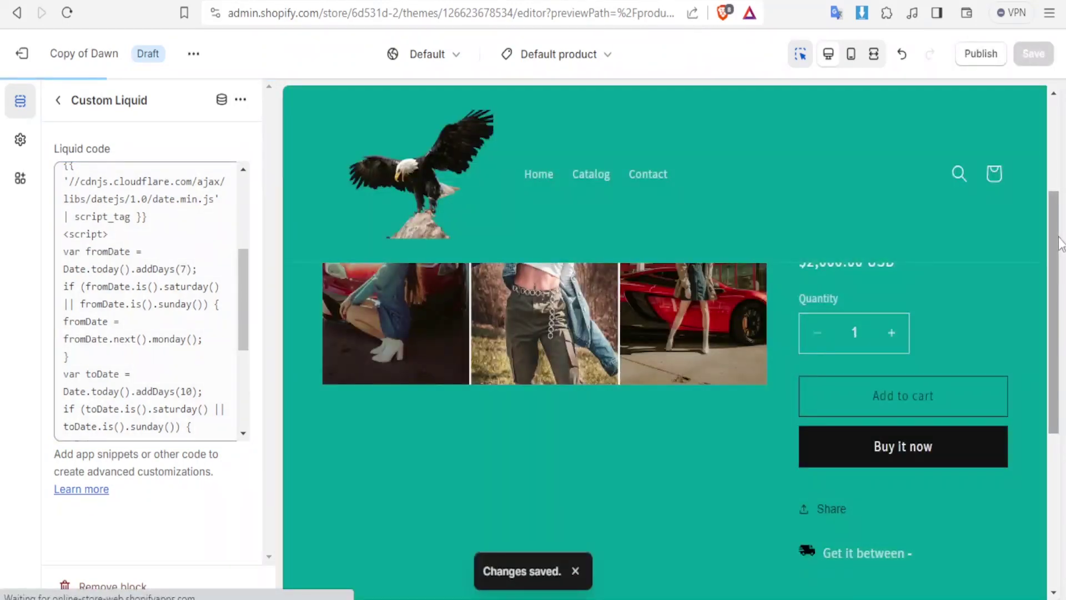
{"action": "scroll", "coordinate": [1055, 277], "scroll_direction": "down", "scroll_amount": 2}
{"action": "scroll", "coordinate": [1054, 326], "scroll_direction": "up", "scroll_amount": 1}
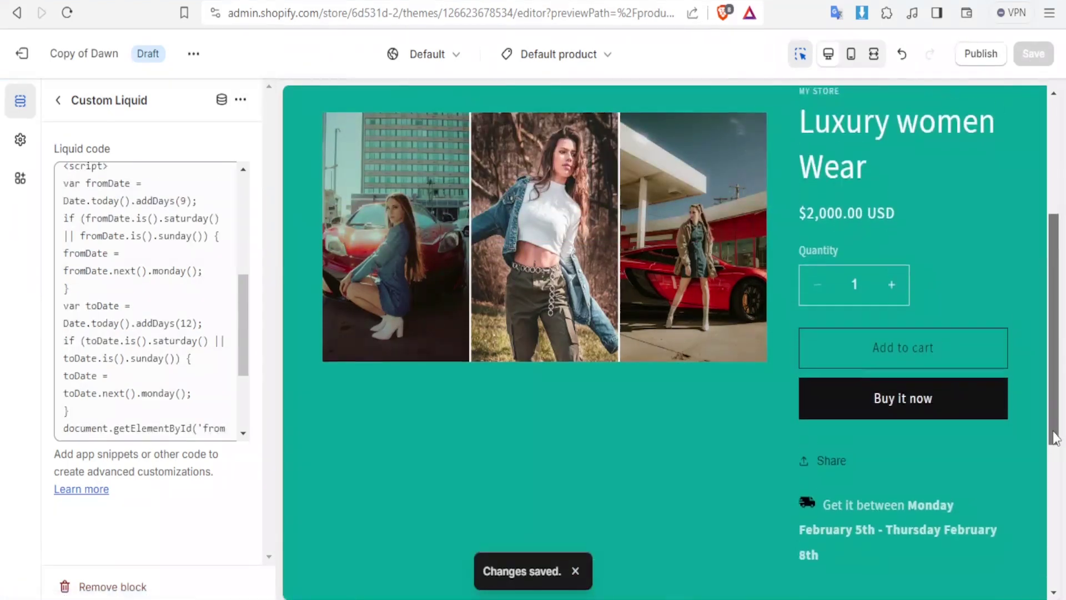
{"action": "scroll", "coordinate": [1044, 389], "scroll_direction": "down", "scroll_amount": 1}
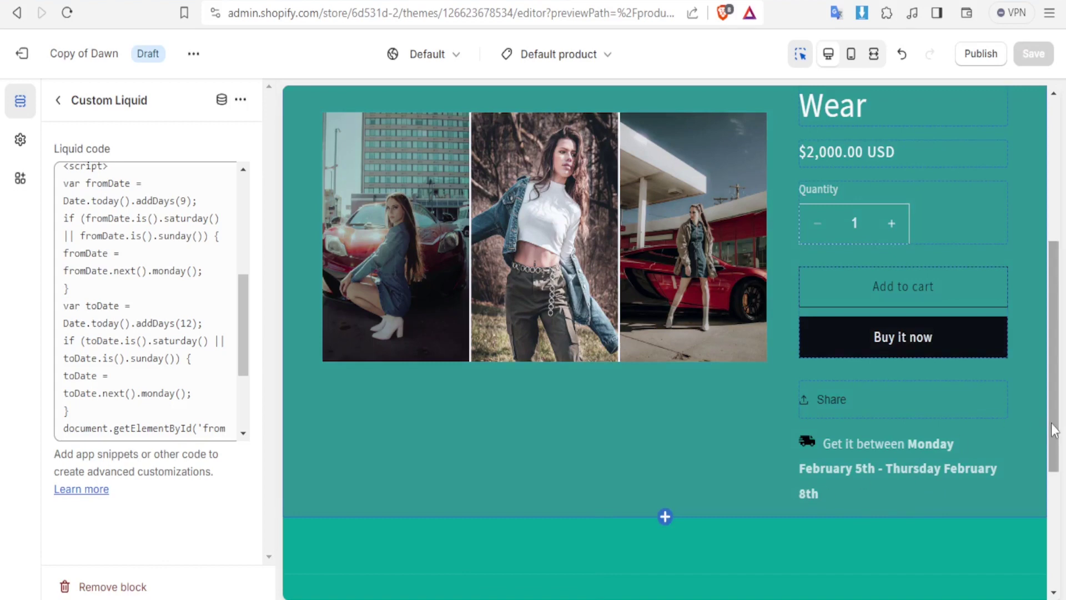
{"action": "scroll", "coordinate": [1054, 430], "scroll_direction": "up", "scroll_amount": 2}
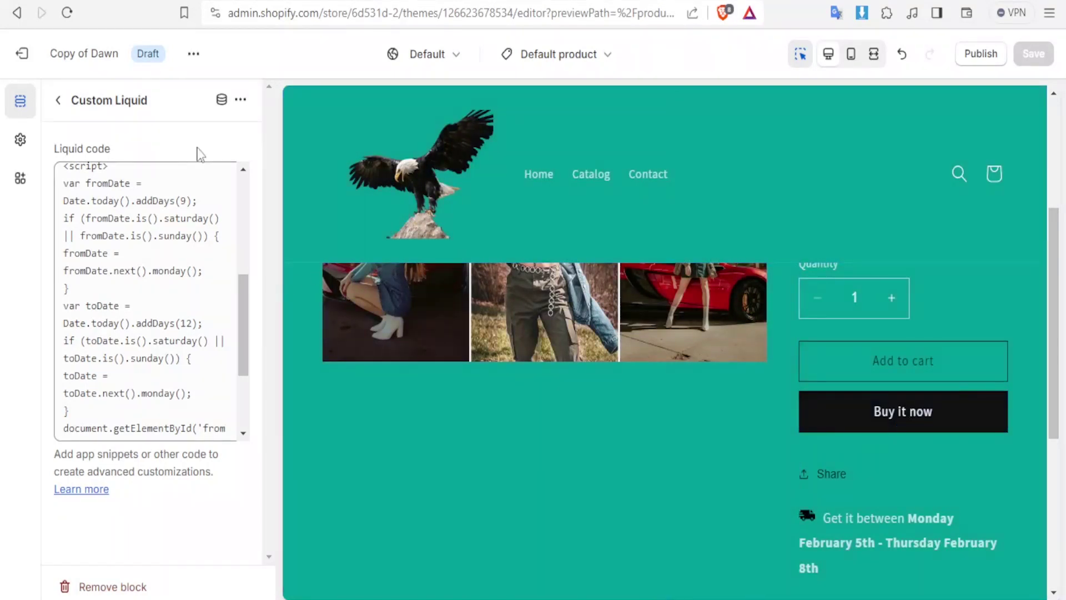
{"action": "left_click", "coordinate": [60, 102]}
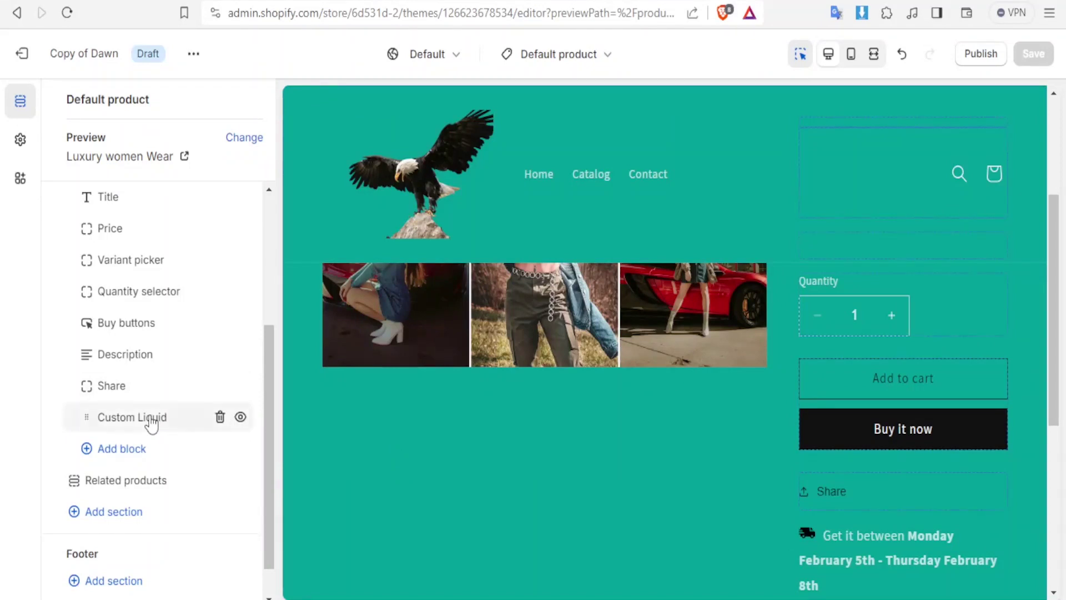
Move the Custom Liquid block under Quantity selector, save, and exit the theme editor.
{"action": "left_click_drag", "start_coordinate": [148, 421], "coordinate": [148, 343]}
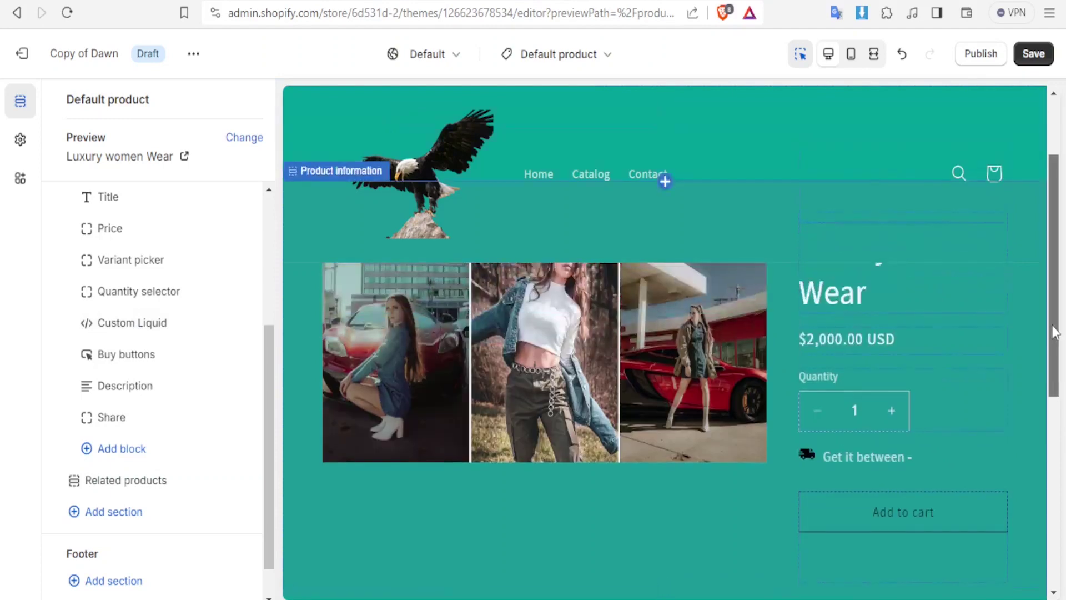
{"action": "left_click", "coordinate": [1035, 53]}
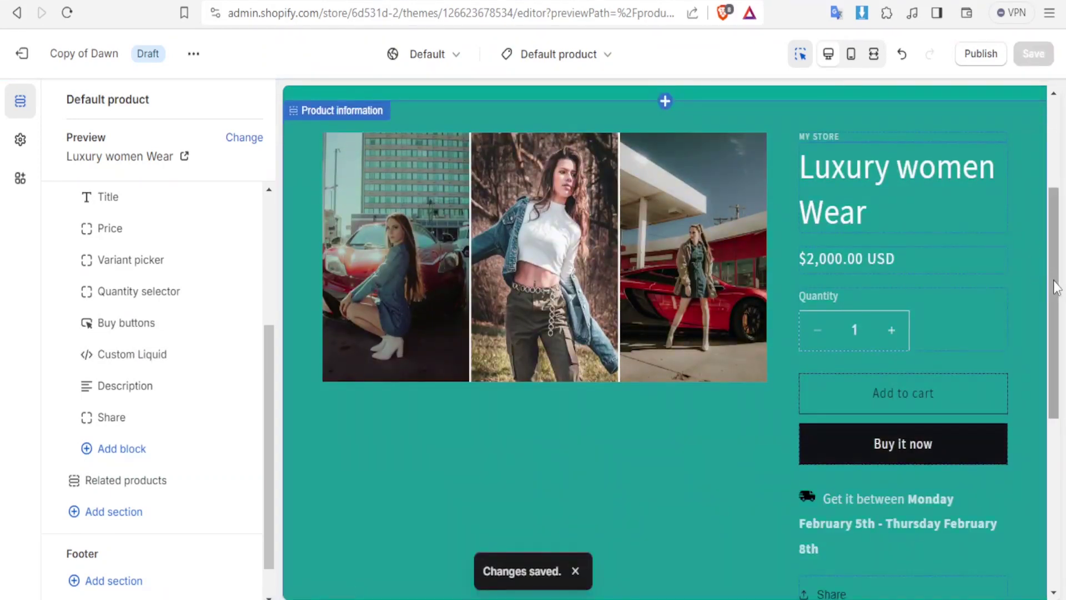
{"action": "scroll", "coordinate": [1036, 286], "scroll_direction": "down", "scroll_amount": 1}
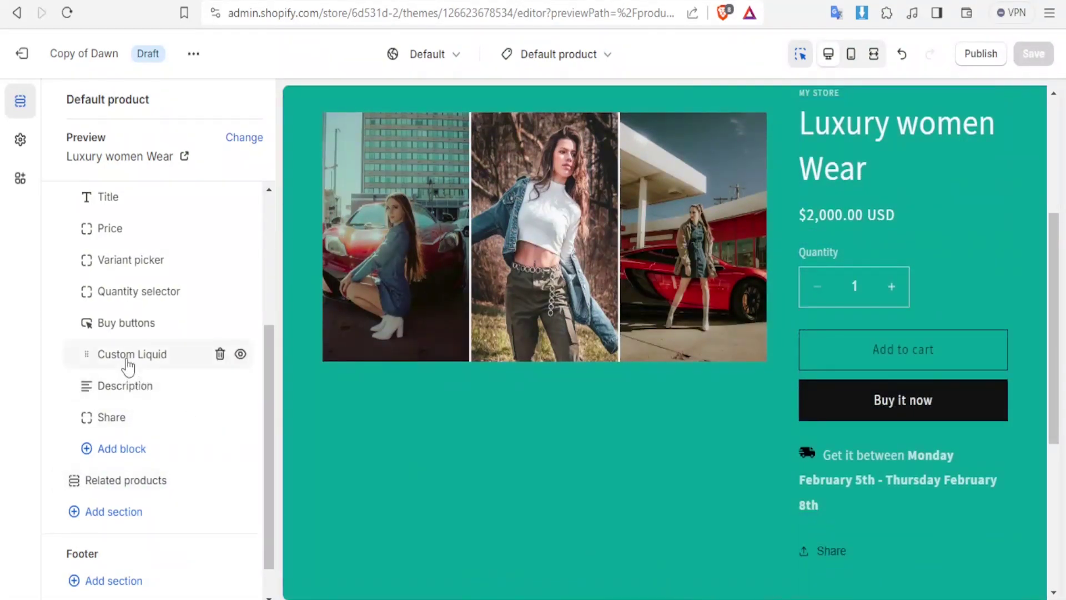
{"action": "left_click_drag", "start_coordinate": [100, 355], "coordinate": [127, 353]}
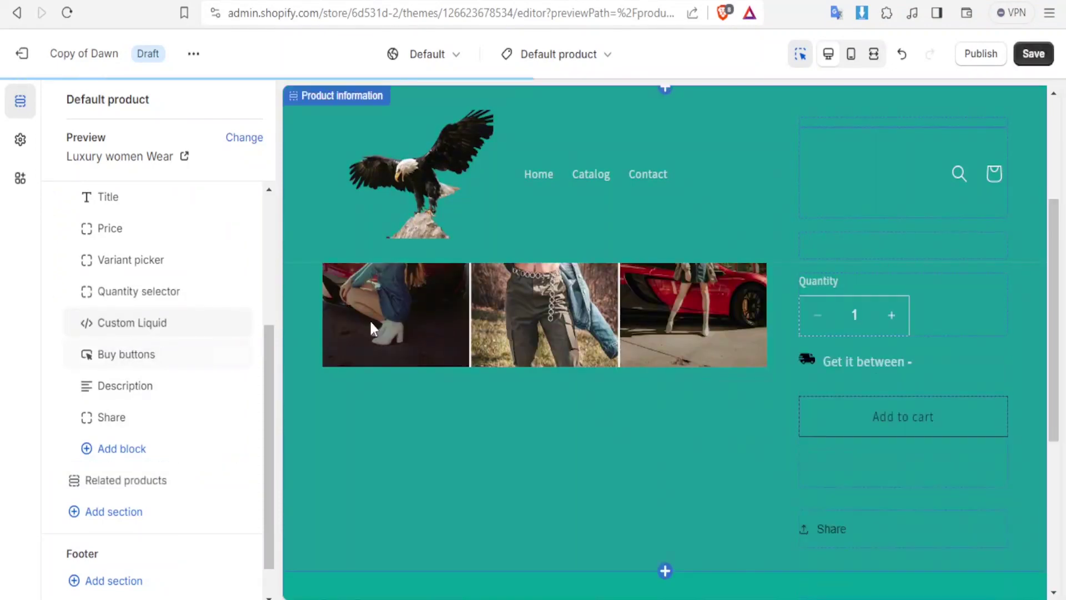
{"action": "left_click", "coordinate": [1034, 54]}
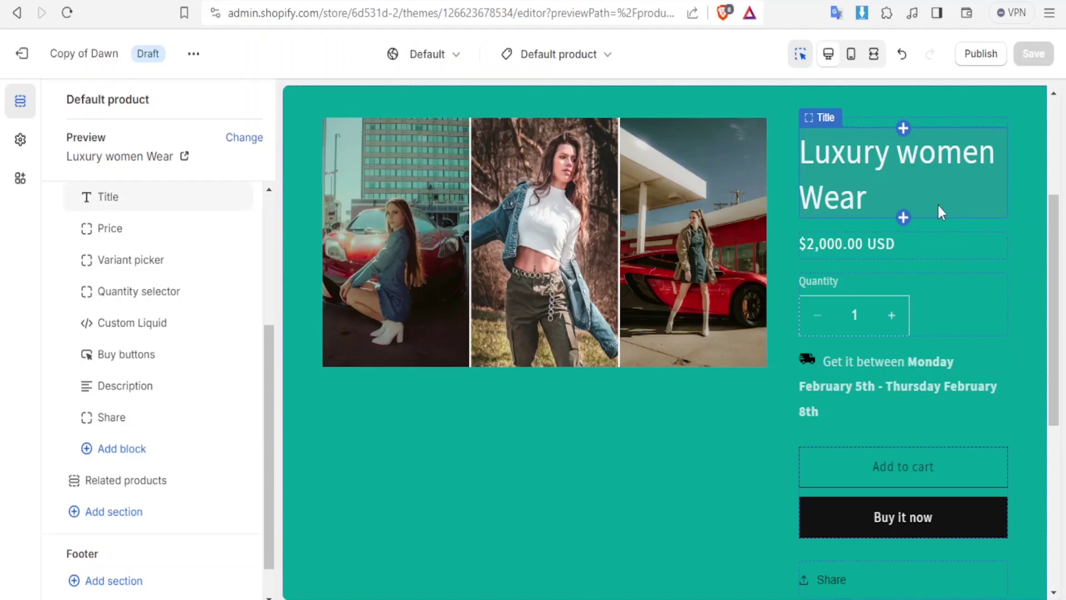
{"action": "left_click", "coordinate": [24, 62]}
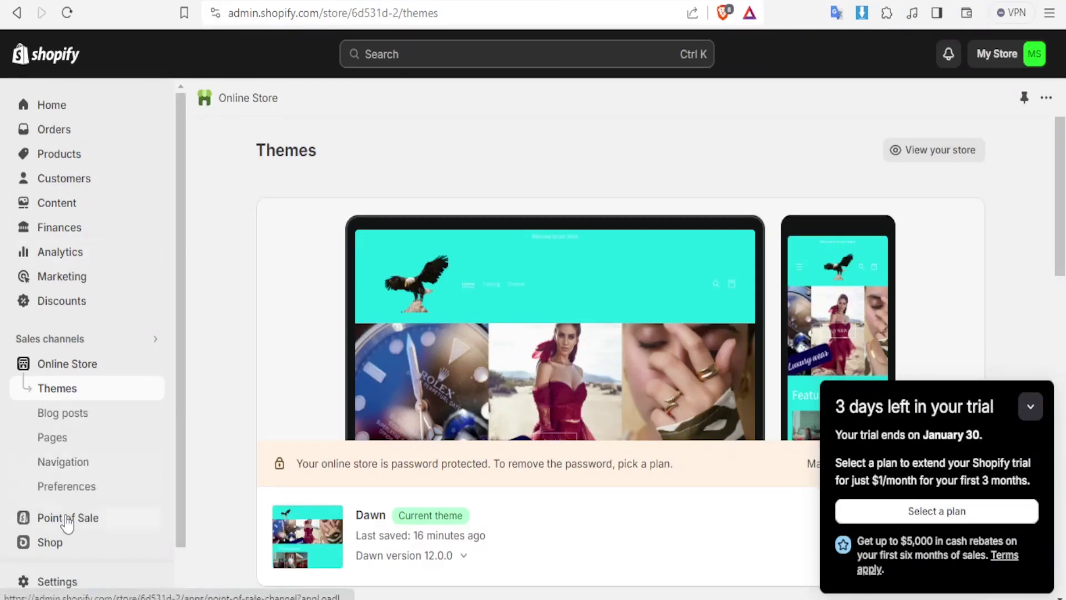
Open All recommended apps from the Apps menu to reach the Shopify App Store.
{"action": "scroll", "coordinate": [178, 333], "scroll_direction": "down", "scroll_amount": 1}
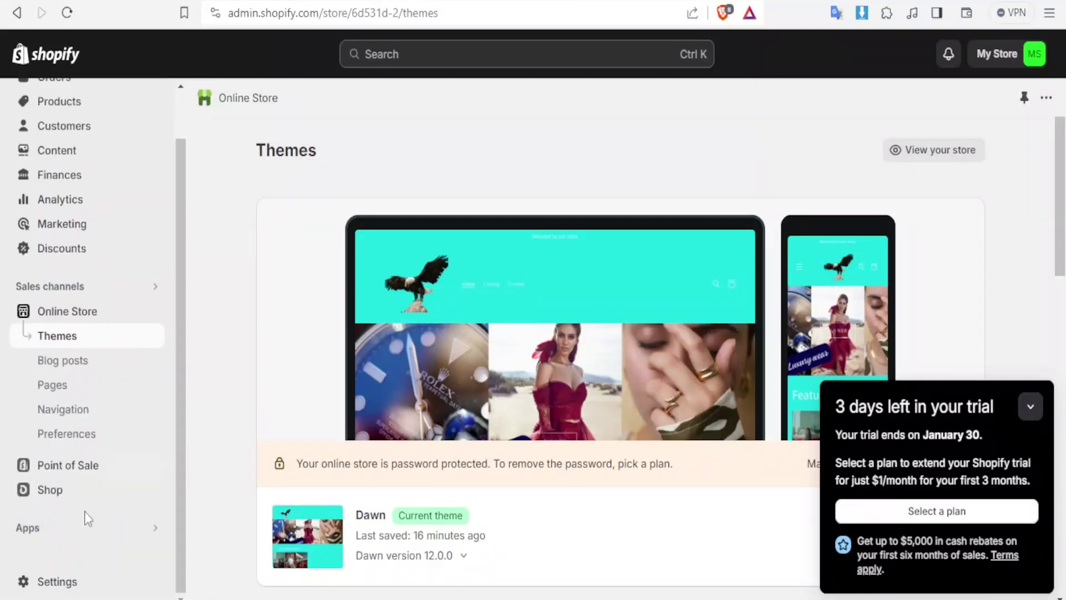
{"action": "left_click", "coordinate": [37, 531]}
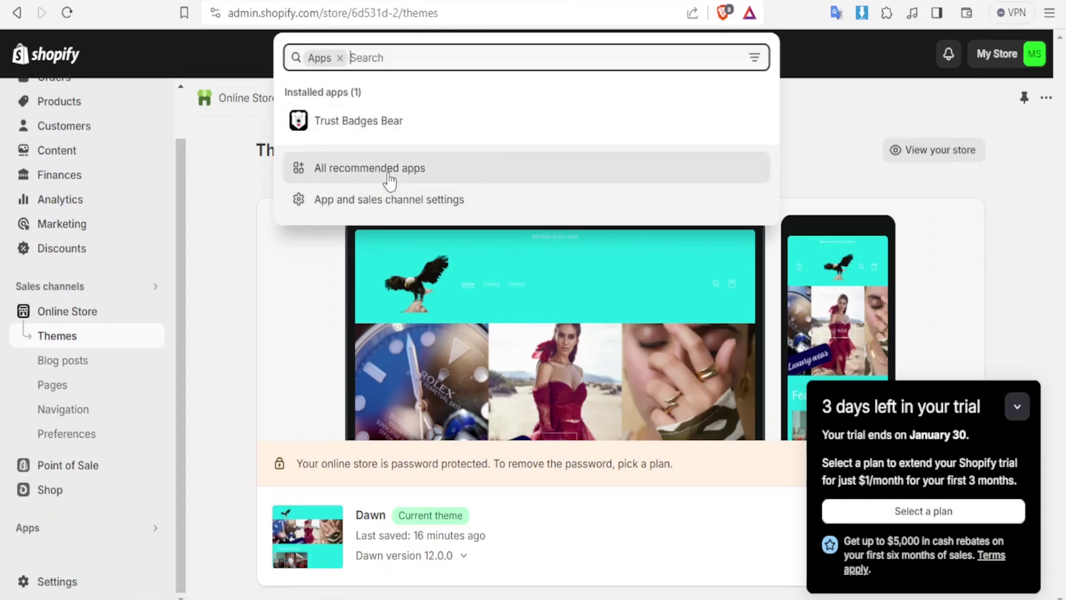
{"action": "left_click", "coordinate": [27, 528]}
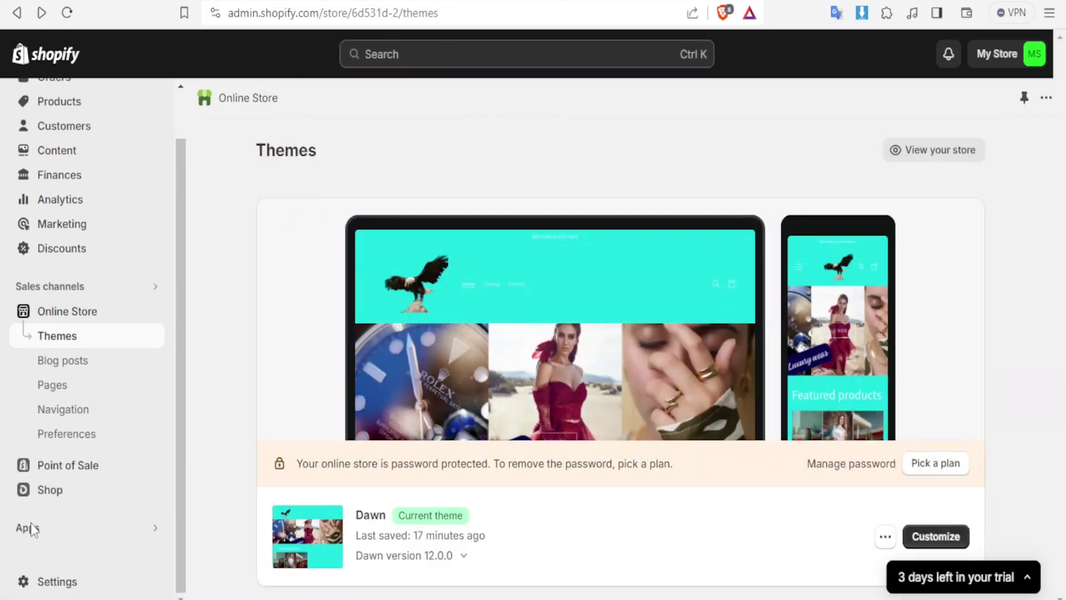
{"action": "left_click", "coordinate": [31, 527]}
{"action": "left_click", "coordinate": [369, 167]}
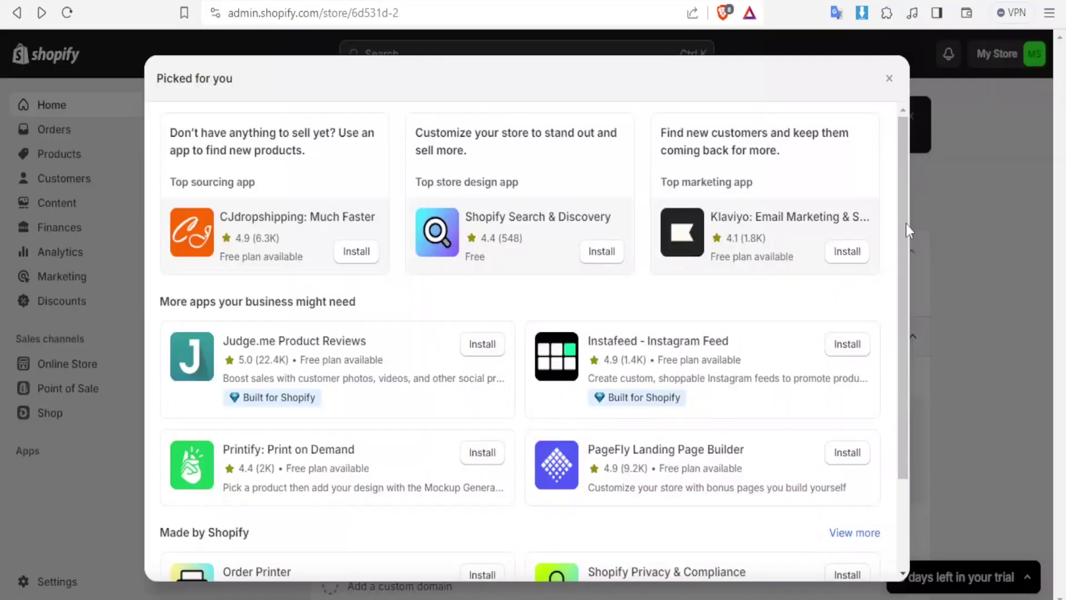
{"action": "left_click_drag", "start_coordinate": [907, 225], "coordinate": [893, 311]}
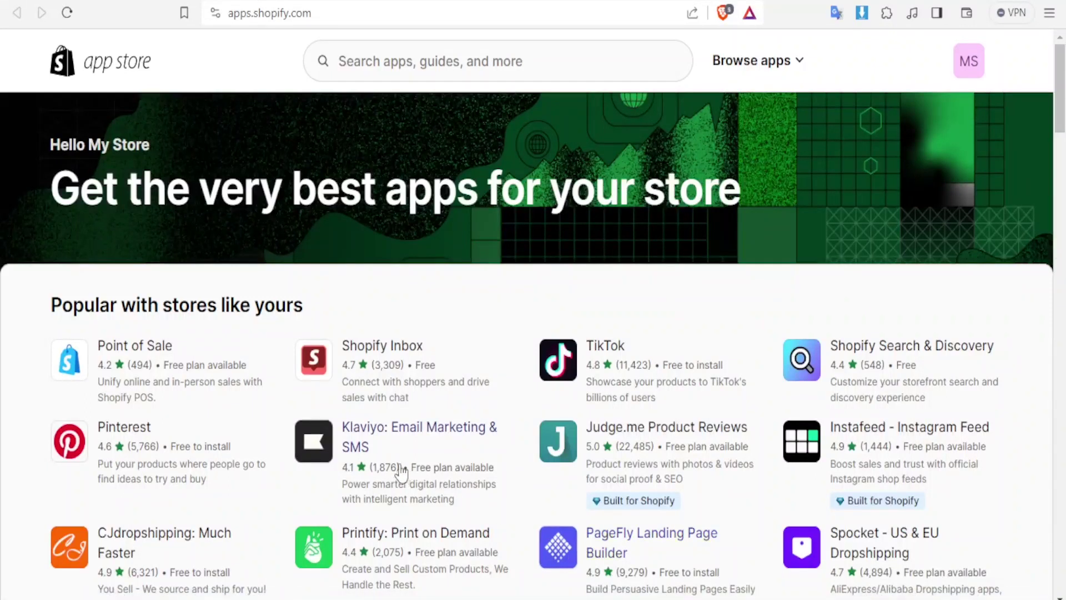
Search the App Store for 'estimated delivery' and open the Estimated Delivery Date - Plus listing.
{"action": "left_click", "coordinate": [434, 65]}
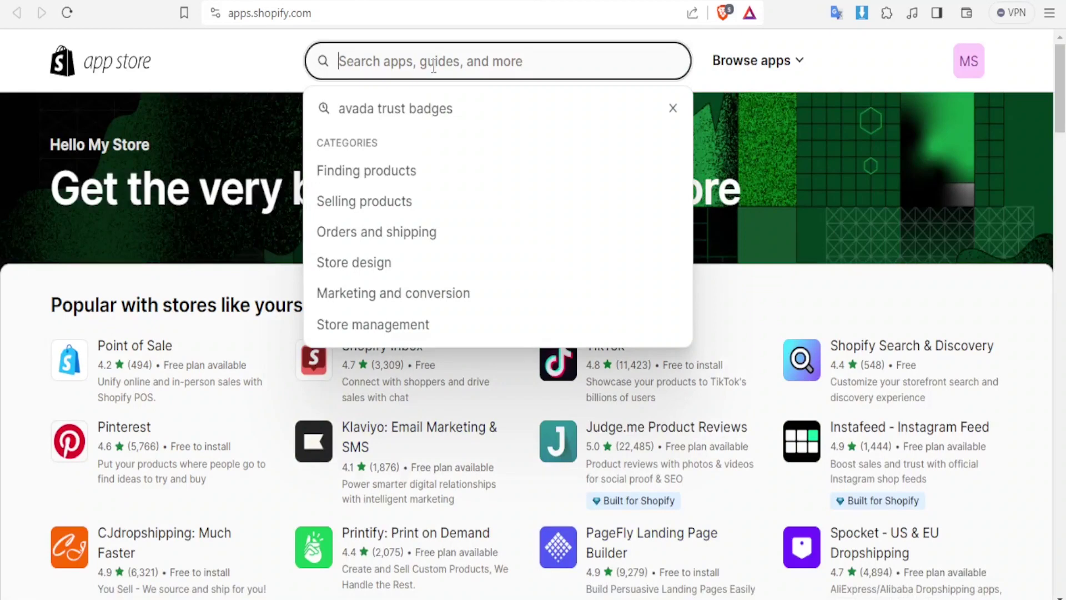
{"action": "type", "text": "estimated delivery date"}
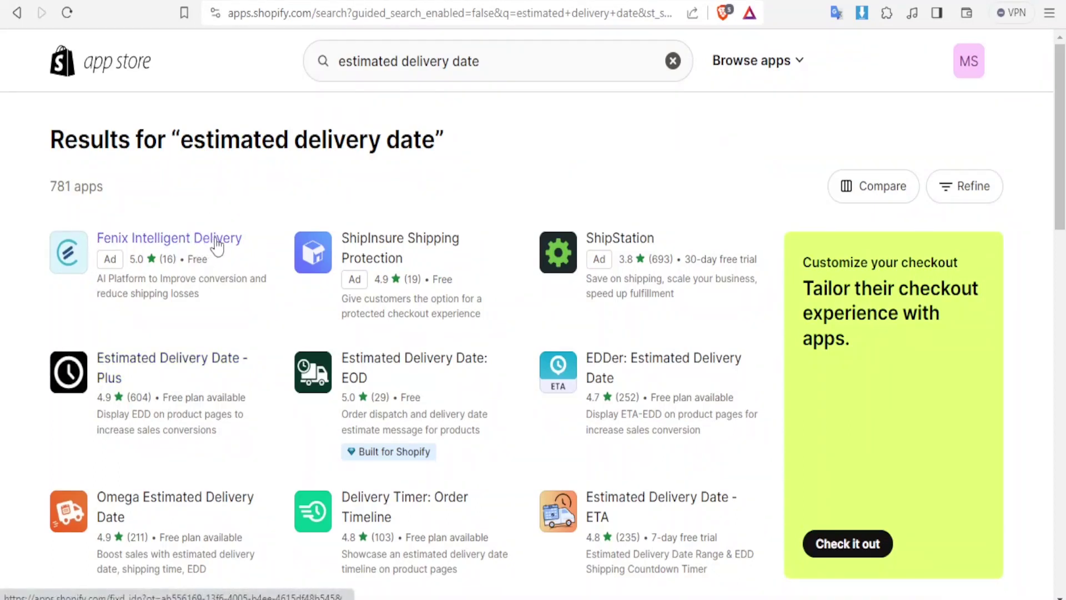
{"action": "left_click", "coordinate": [157, 367]}
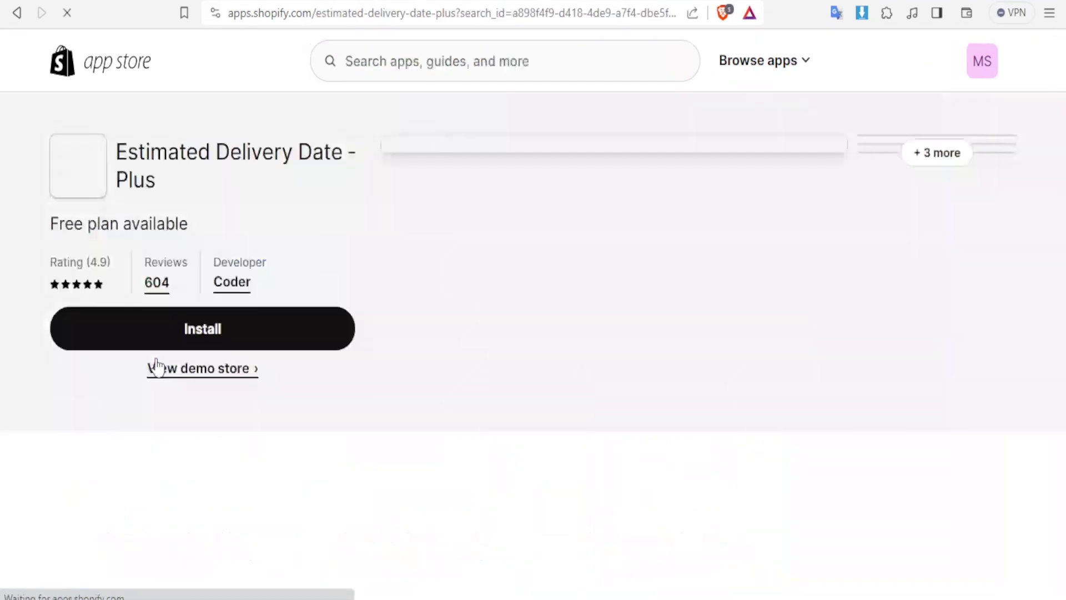
{"action": "scroll", "coordinate": [533, 411], "scroll_direction": "down", "scroll_amount": 9}
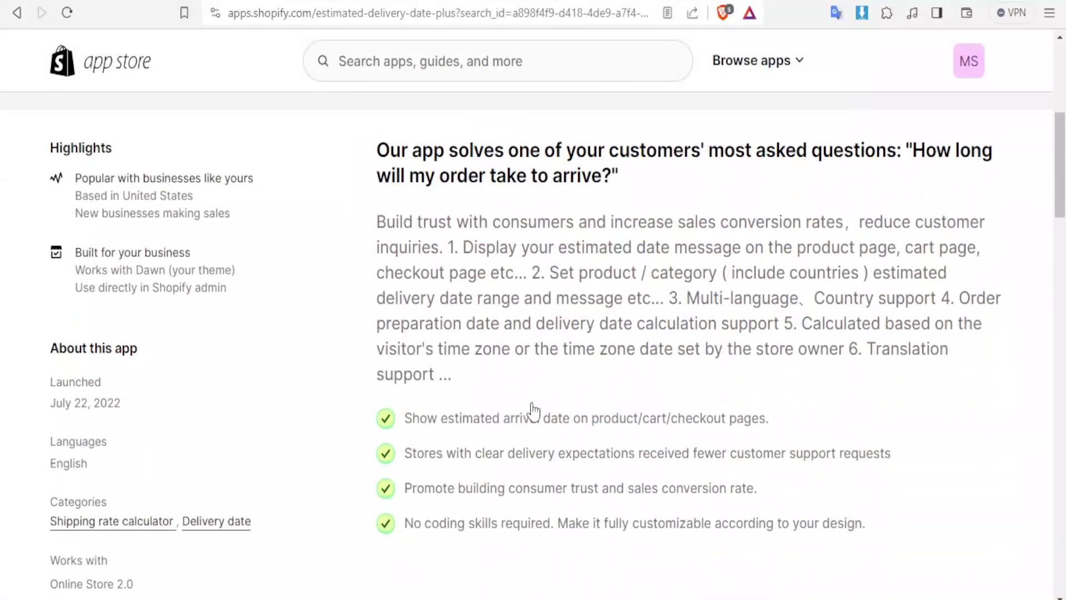
{"action": "scroll", "coordinate": [533, 410], "scroll_direction": "down", "scroll_amount": 2}
{"action": "scroll", "coordinate": [533, 409], "scroll_direction": "up", "scroll_amount": 2}
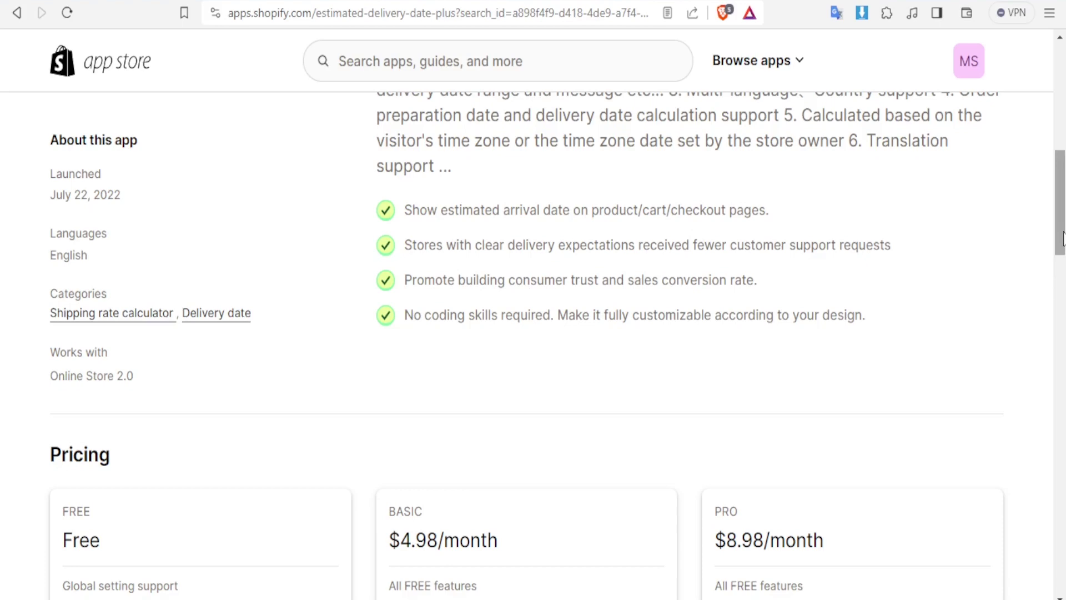
{"action": "left_click_drag", "start_coordinate": [1059, 202], "coordinate": [1059, 97]}
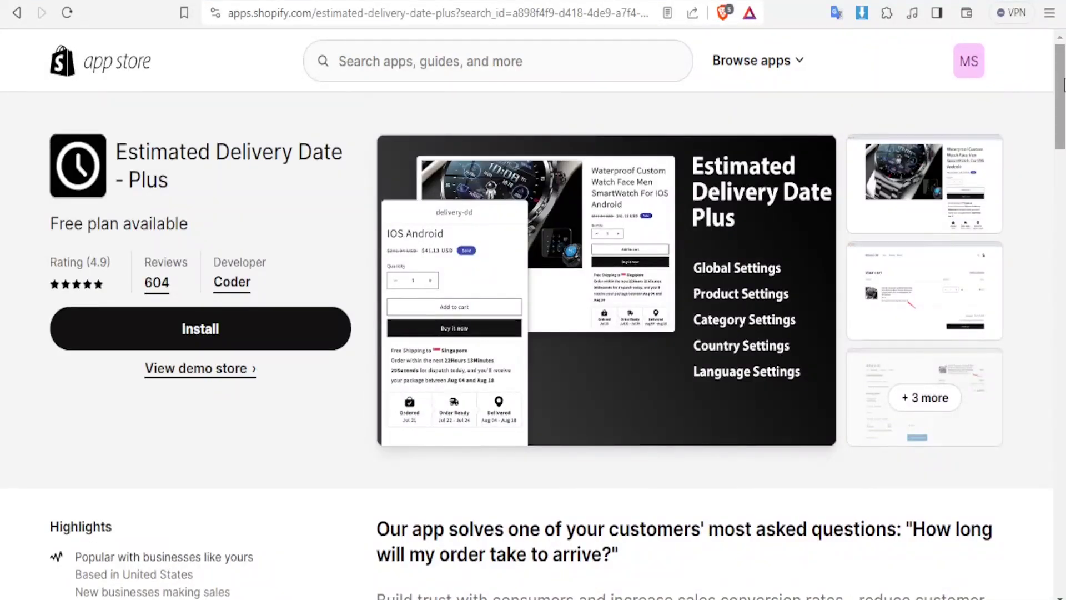
{"action": "left_click", "coordinate": [527, 76]}
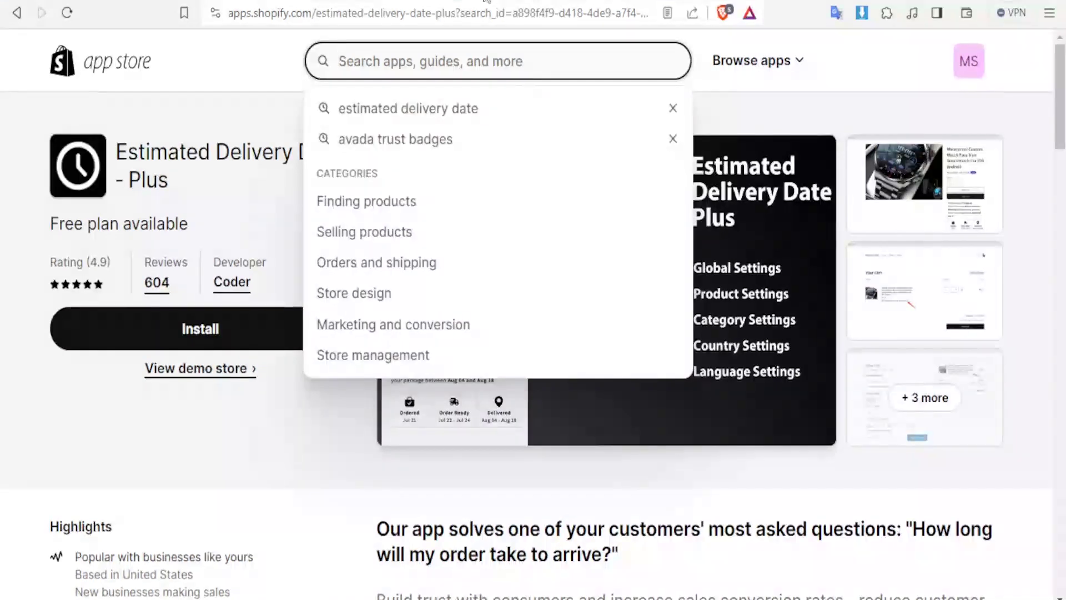
Search 'omega est', open the Omega Estimated Delivery Date listing and highlight its delivery-date feature.
{"action": "type", "text": "omega"}
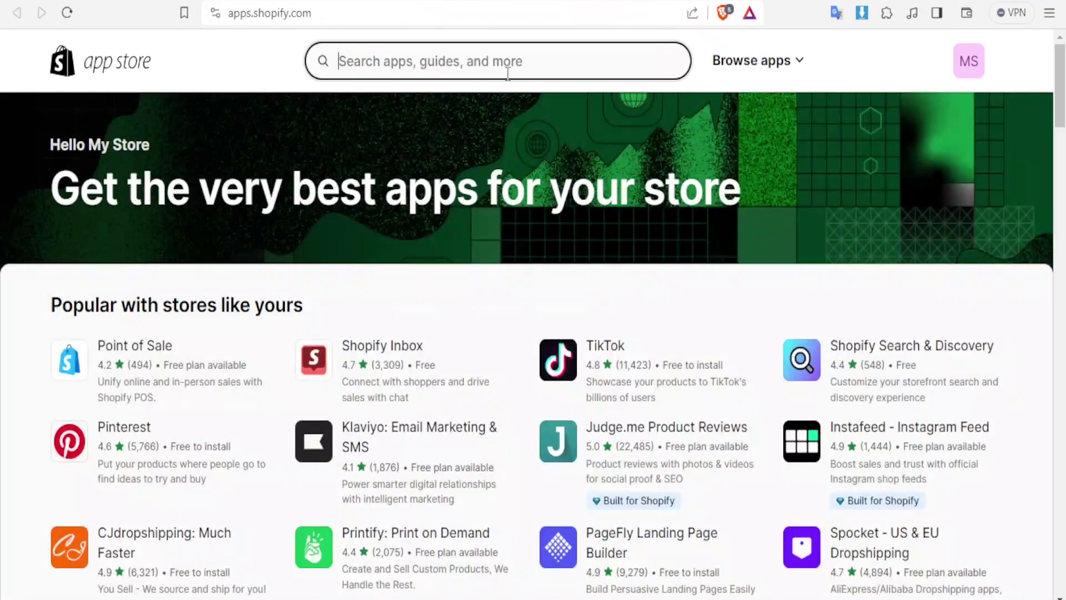
{"action": "type", "text": "omega"}
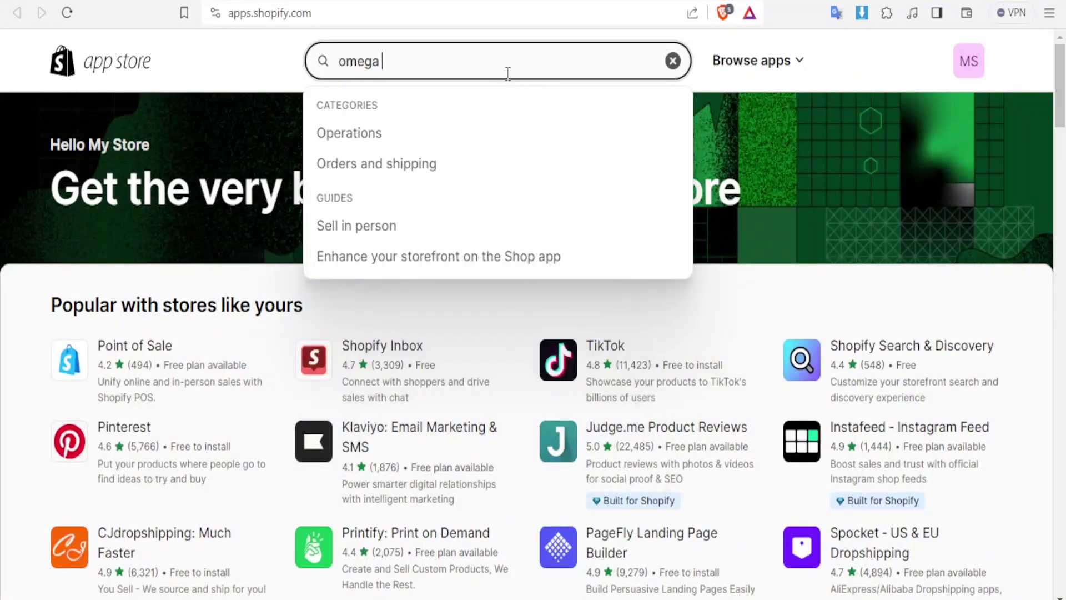
{"action": "type", "text": " est"}
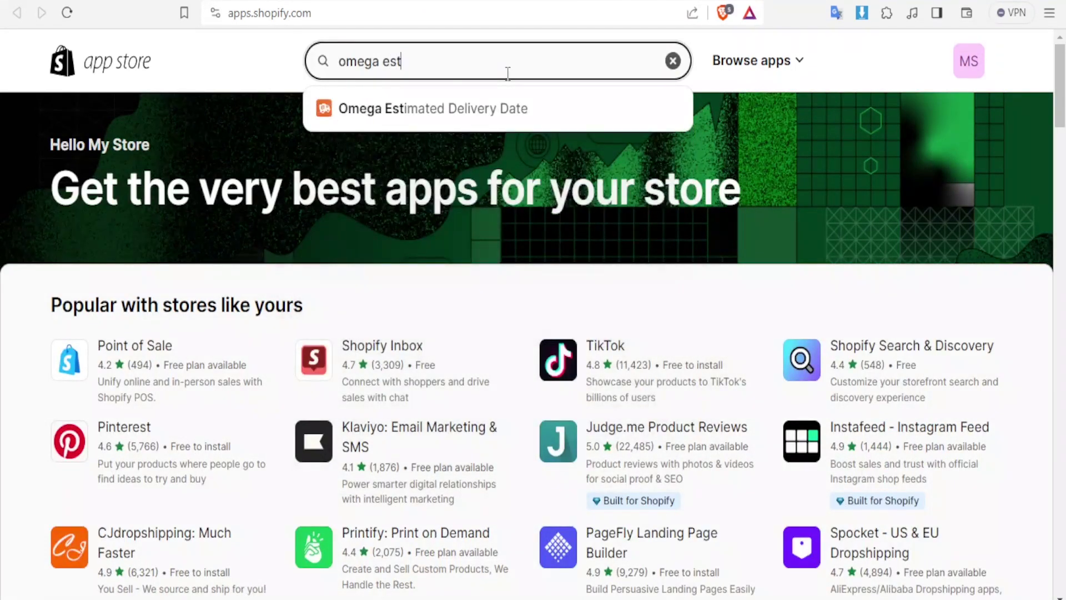
{"action": "left_click", "coordinate": [476, 113]}
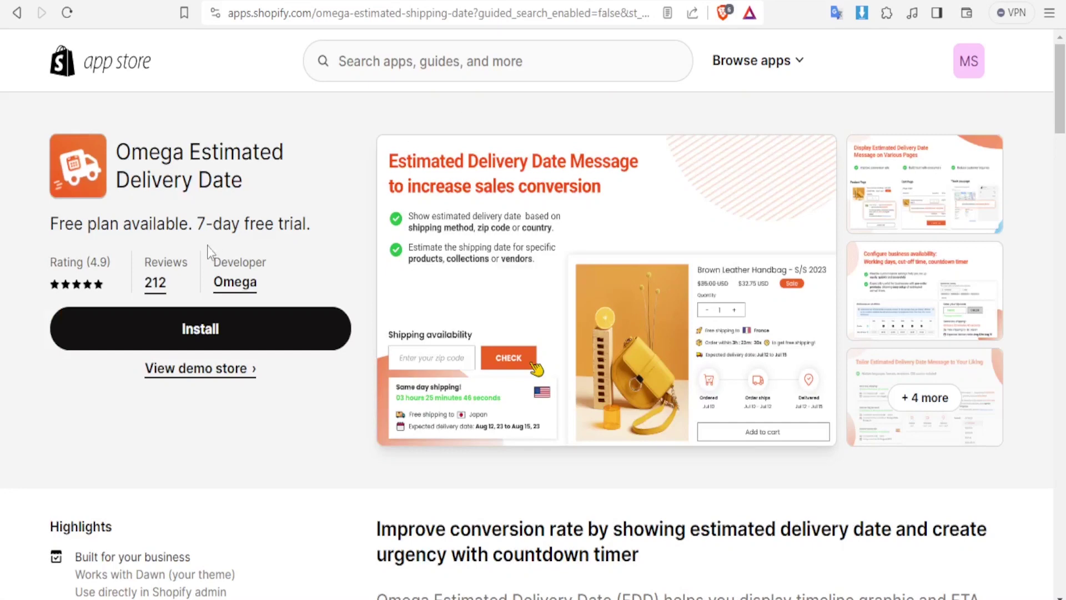
{"action": "scroll", "coordinate": [422, 378], "scroll_direction": "down", "scroll_amount": 7}
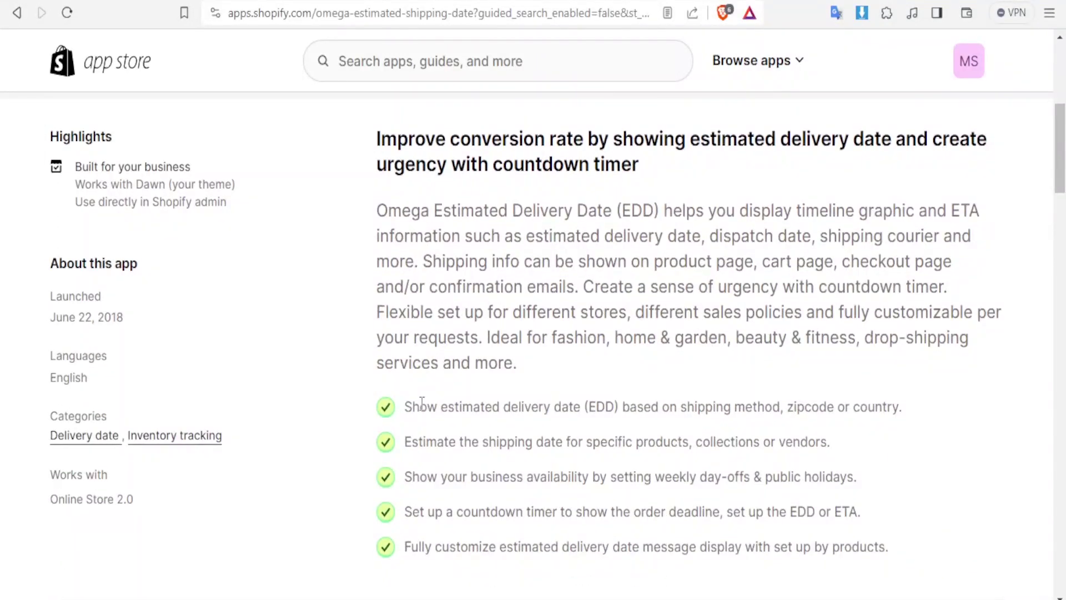
{"action": "left_click_drag", "start_coordinate": [420, 406], "coordinate": [658, 414]}
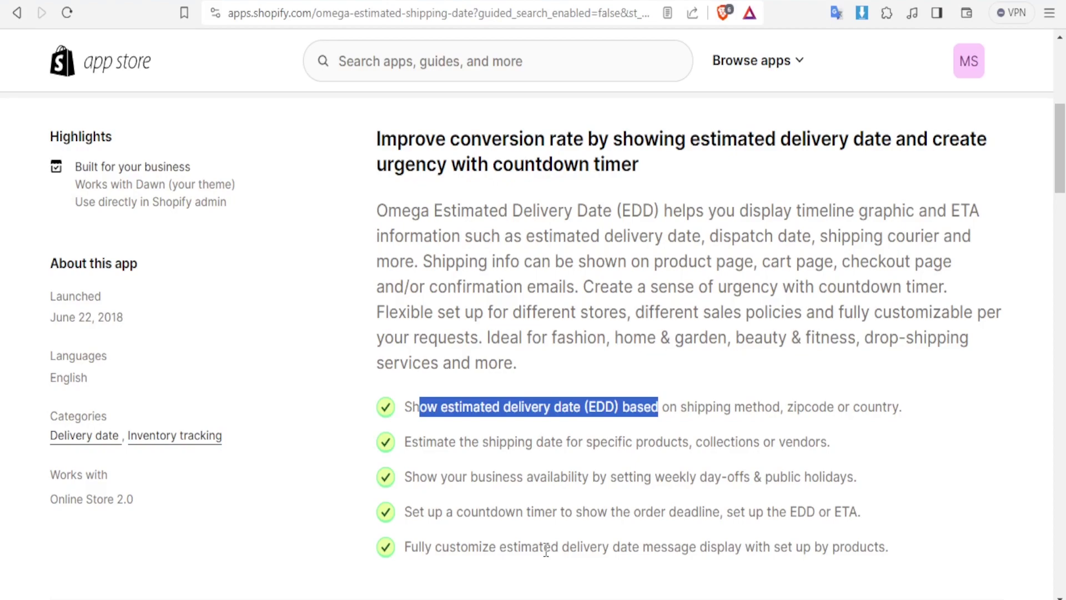
{"action": "scroll", "coordinate": [545, 550], "scroll_direction": "up", "scroll_amount": 7}
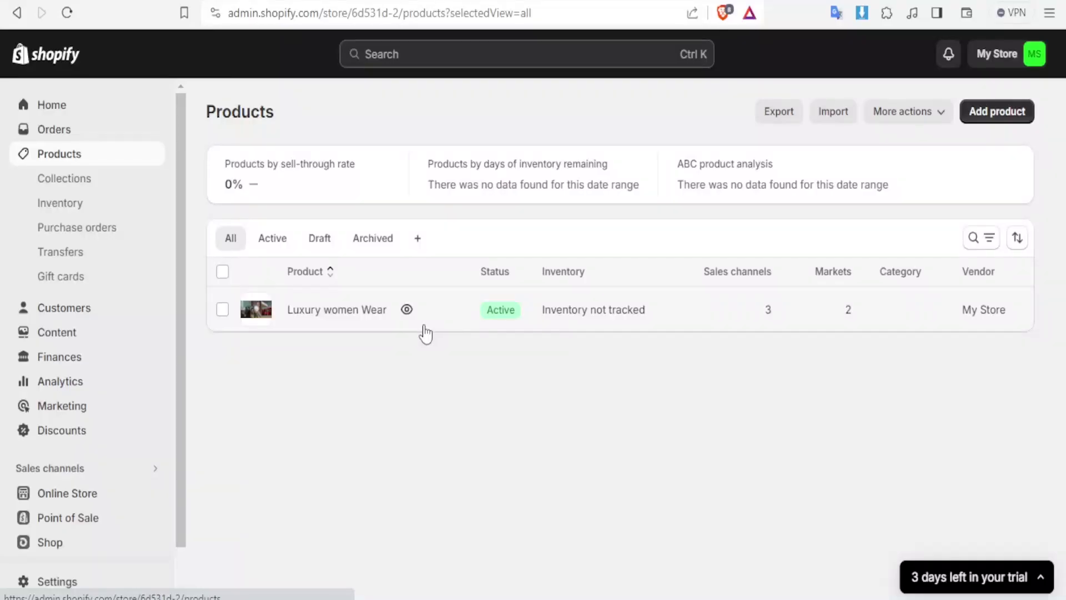
Open Luxury women Wear from the Products list and scroll down its edit page.
{"action": "left_click", "coordinate": [337, 312]}
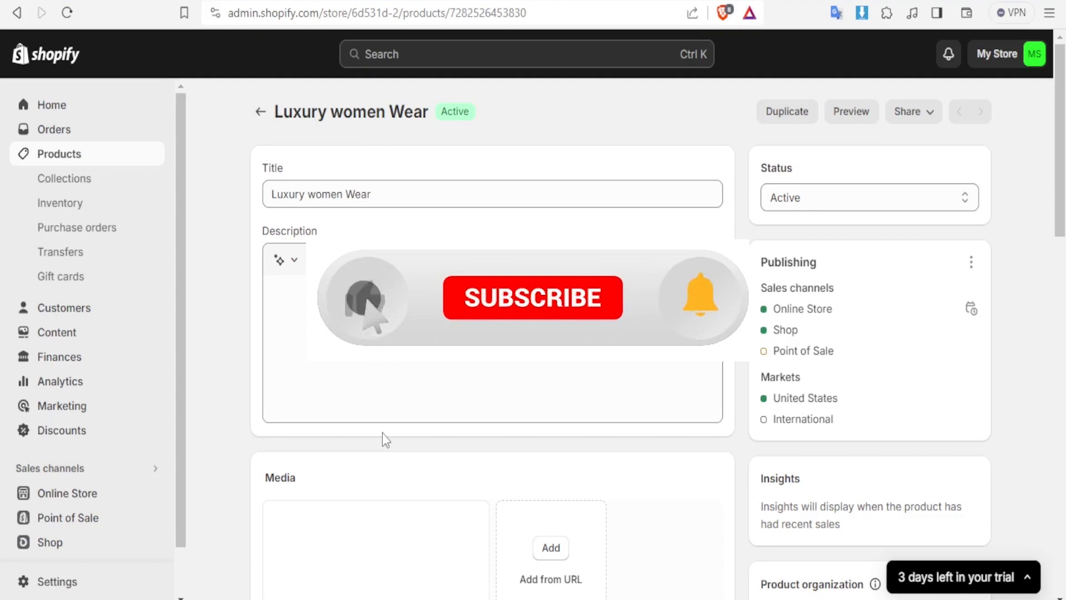
{"action": "scroll", "coordinate": [383, 436], "scroll_direction": "down", "scroll_amount": 3}
{"action": "scroll", "coordinate": [383, 439], "scroll_direction": "down", "scroll_amount": 15}
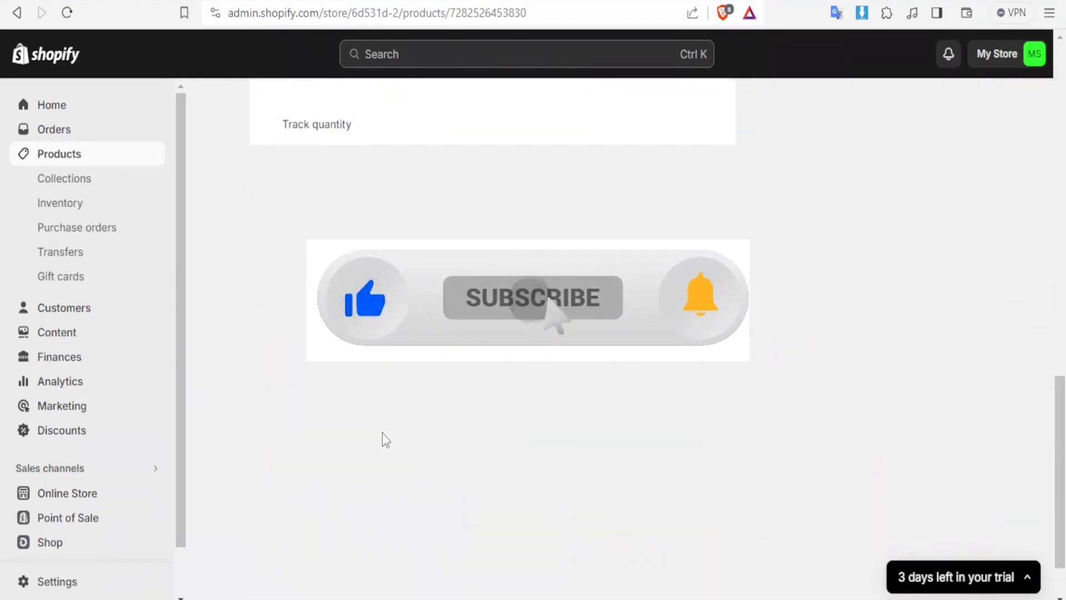